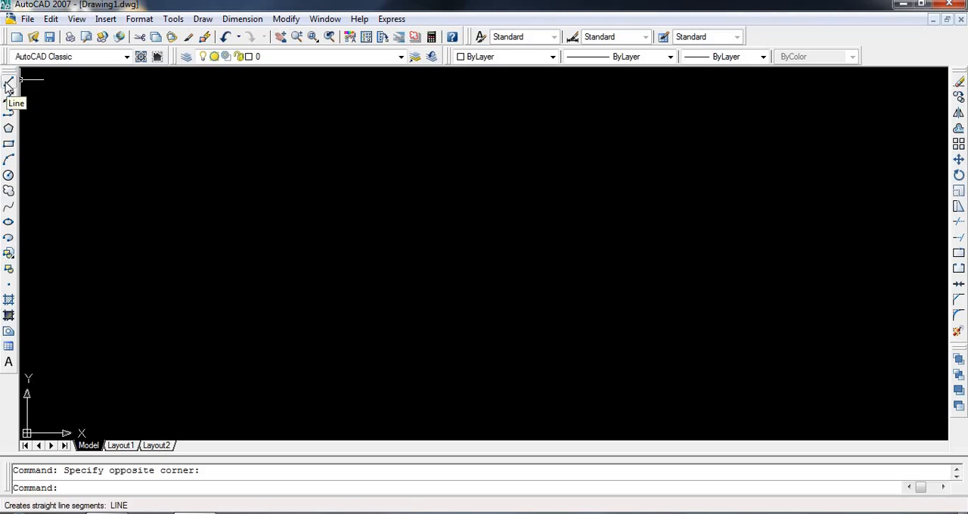
# - Draw two connected horizontal line segments, the second about 5.9 units long, followed by a segment about 11.8 units long sloping back down
pyautogui.click(85, 121)
pyautogui.click(317, 152)
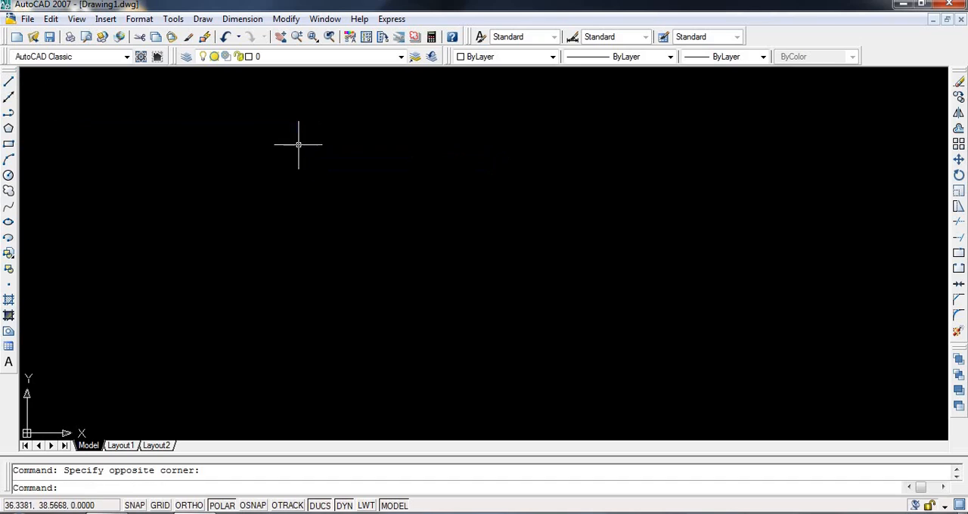
pyautogui.click(9, 82)
pyautogui.click(125, 123)
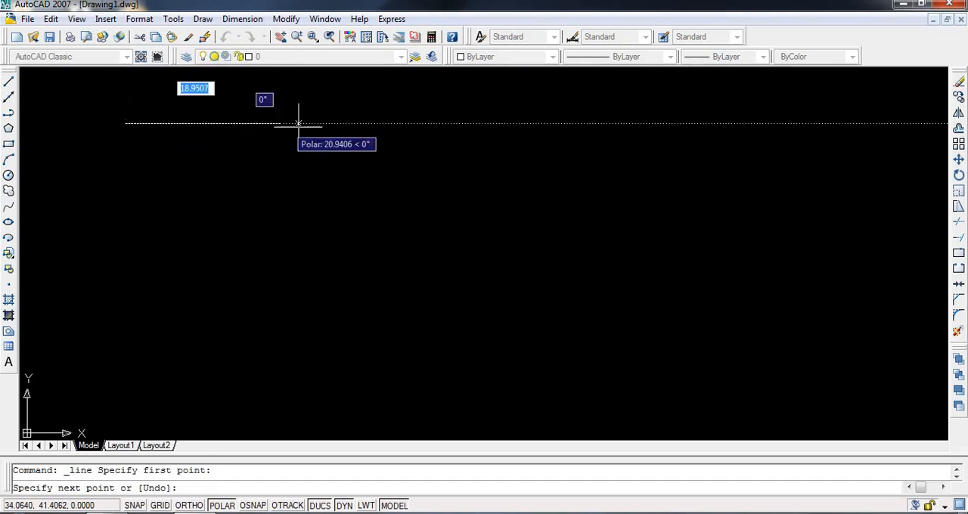
pyautogui.click(353, 122)
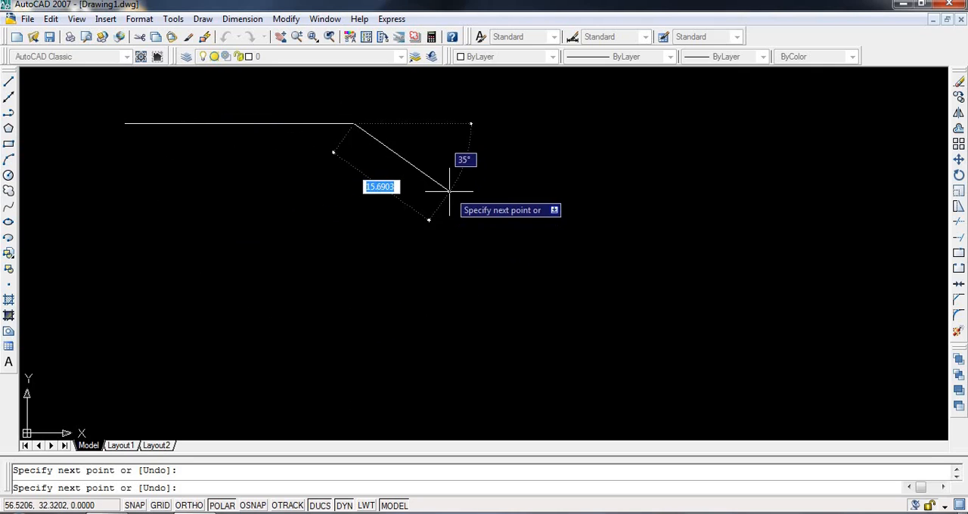
pyautogui.click(397, 123)
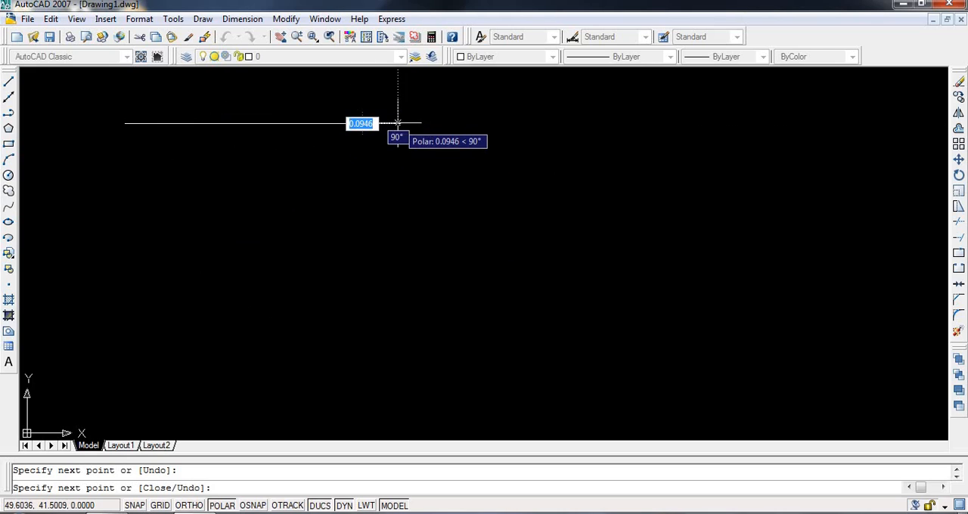
pyautogui.click(325, 173)
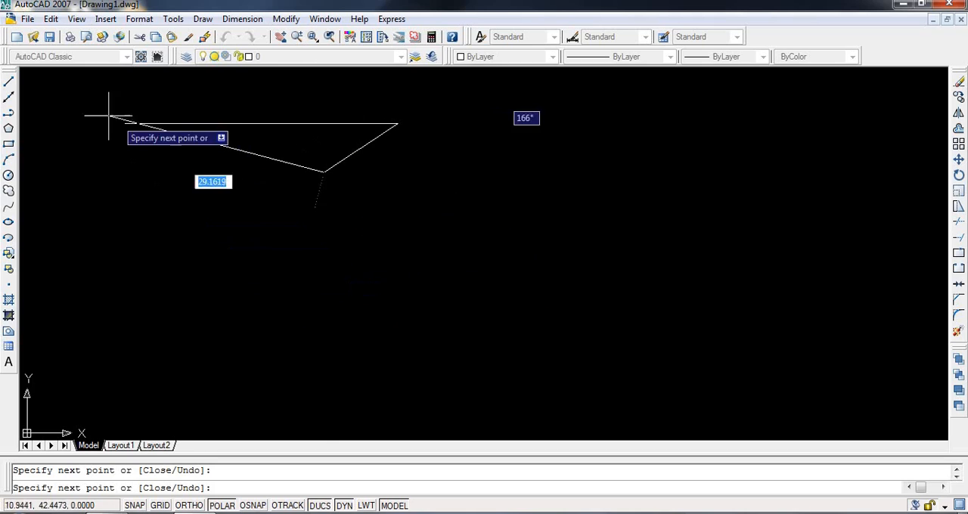
# - Draw a separate, shorter horizontal line below the first line chain
pyautogui.click(8, 83)
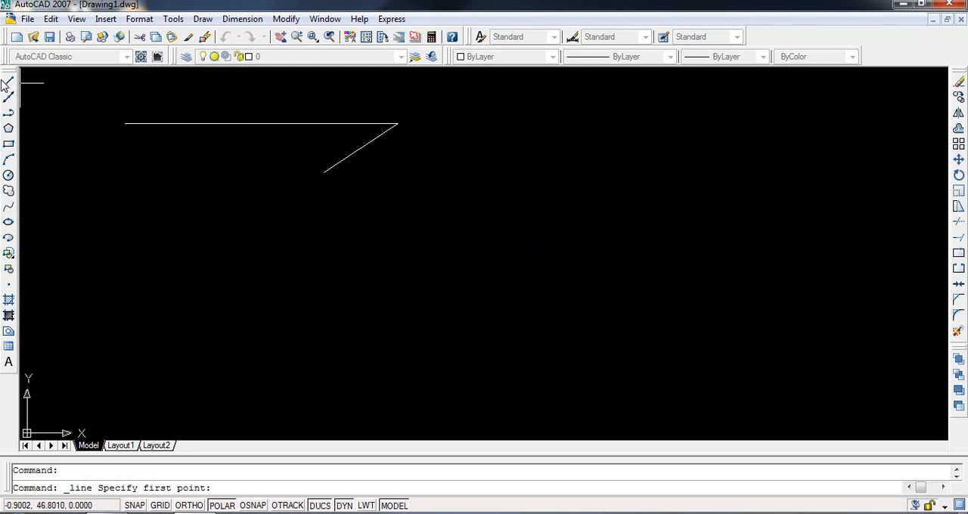
pyautogui.click(154, 278)
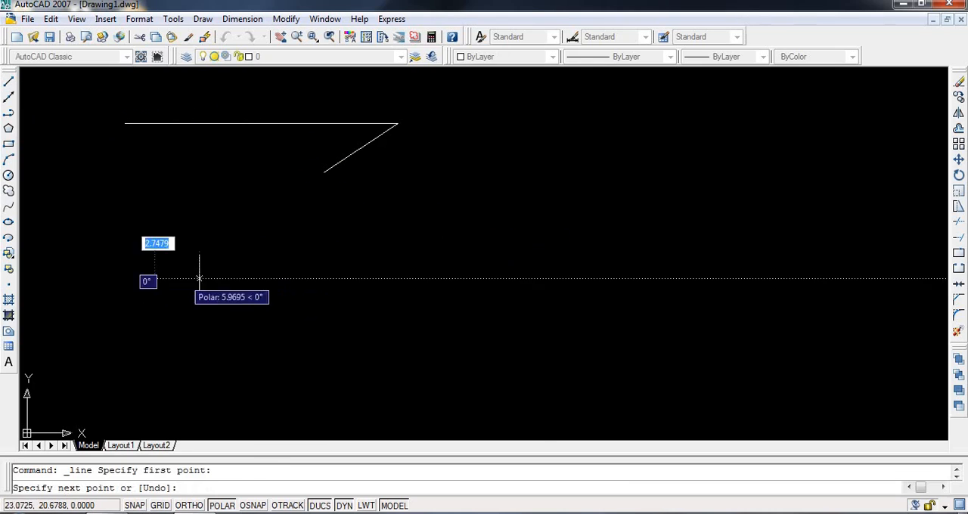
pyautogui.click(293, 278)
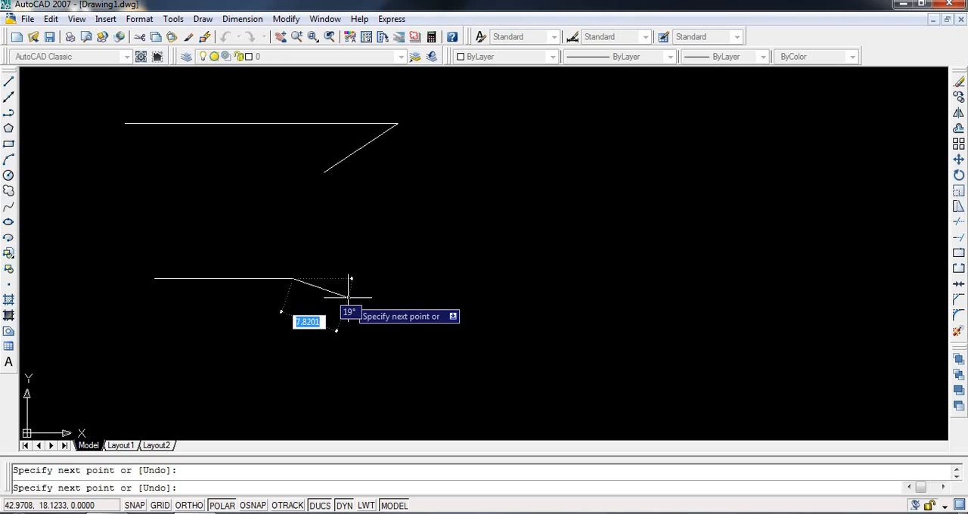
pyautogui.click(9, 81)
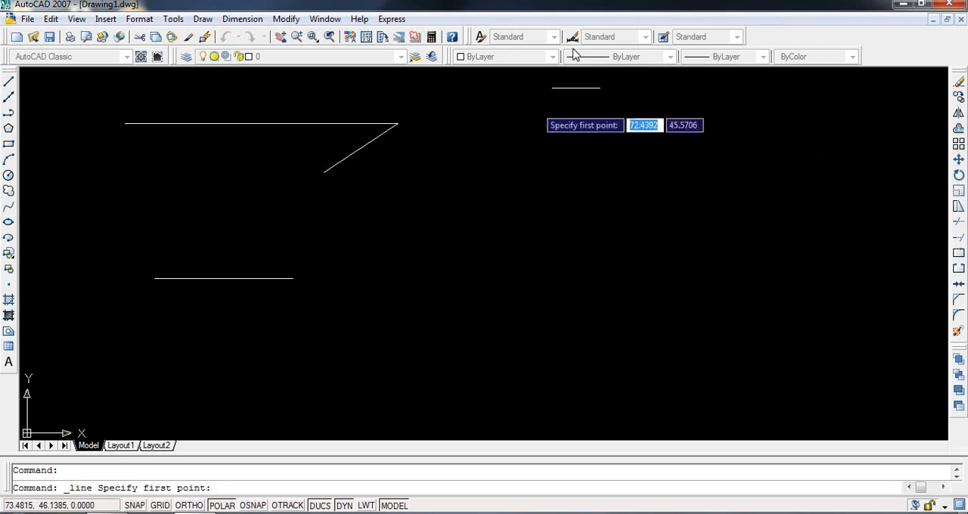
pyautogui.click(288, 226)
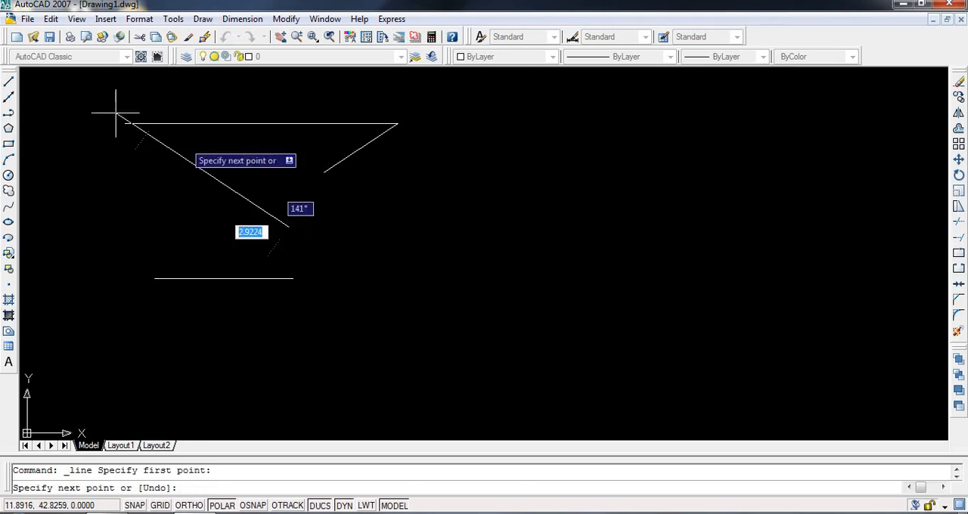
pyautogui.press('Escape')
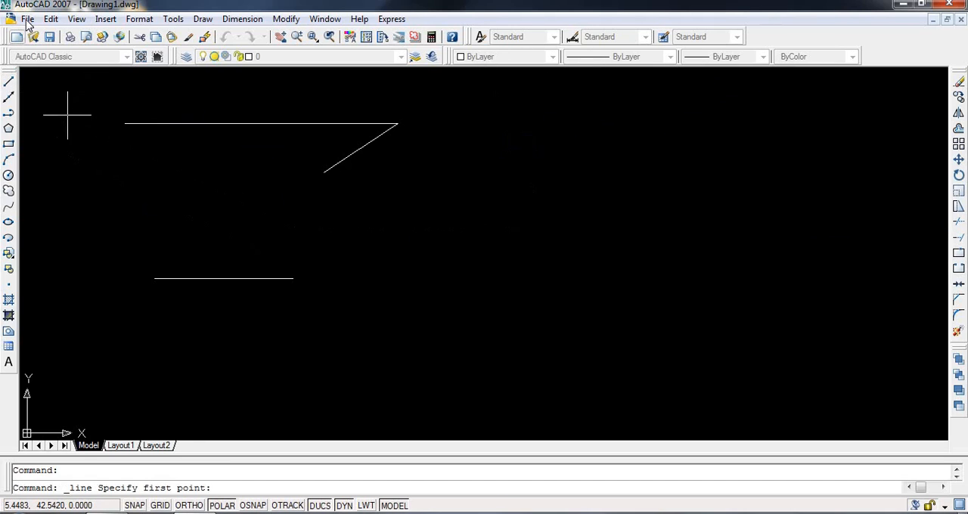
pyautogui.click(27, 19)
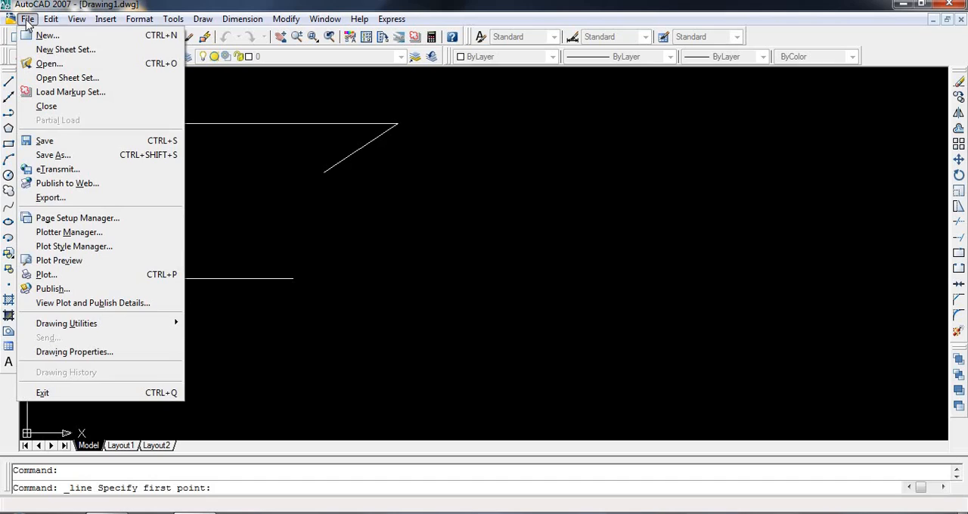
pyautogui.moveTo(48, 23)
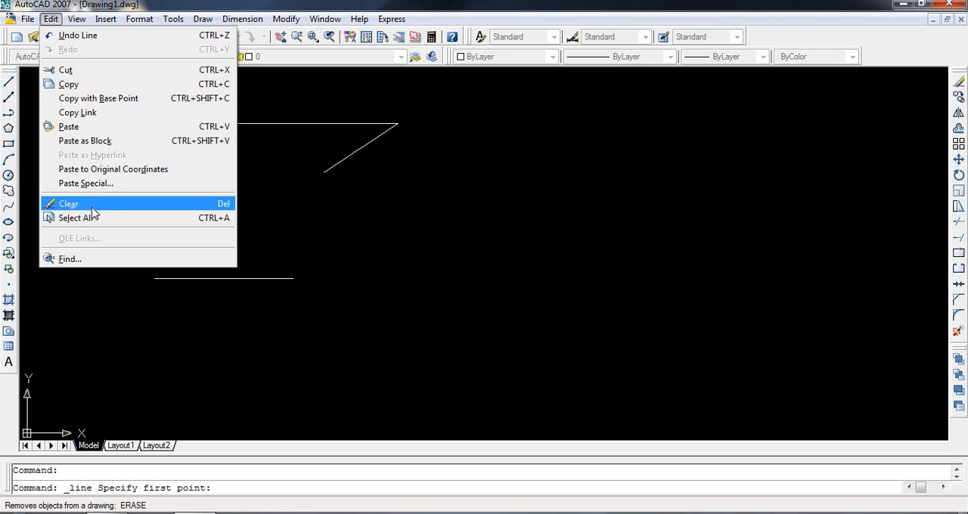
pyautogui.moveTo(75, 25)
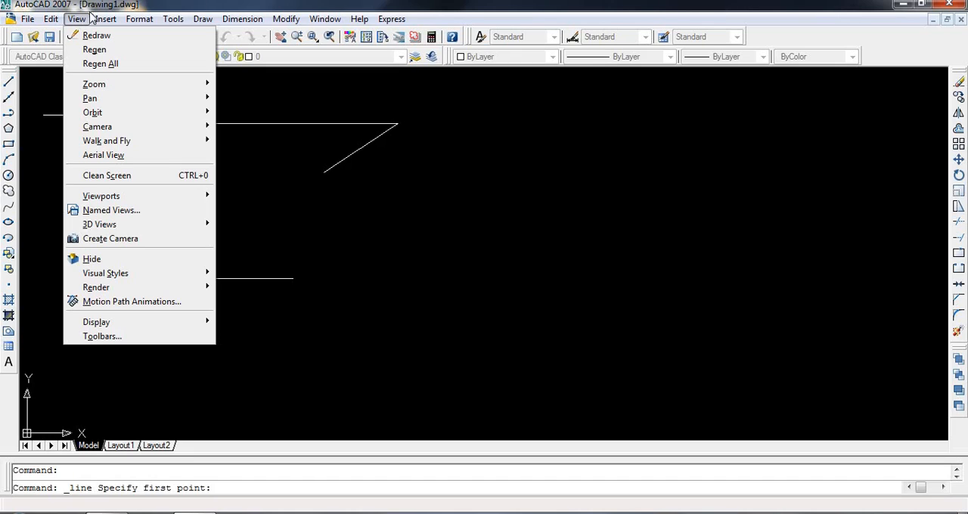
pyautogui.moveTo(106, 21)
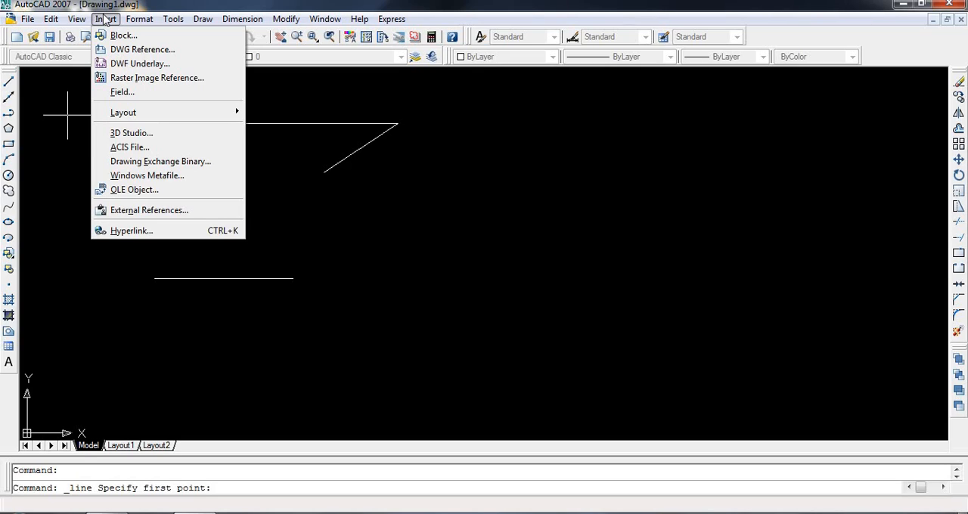
pyautogui.moveTo(142, 23)
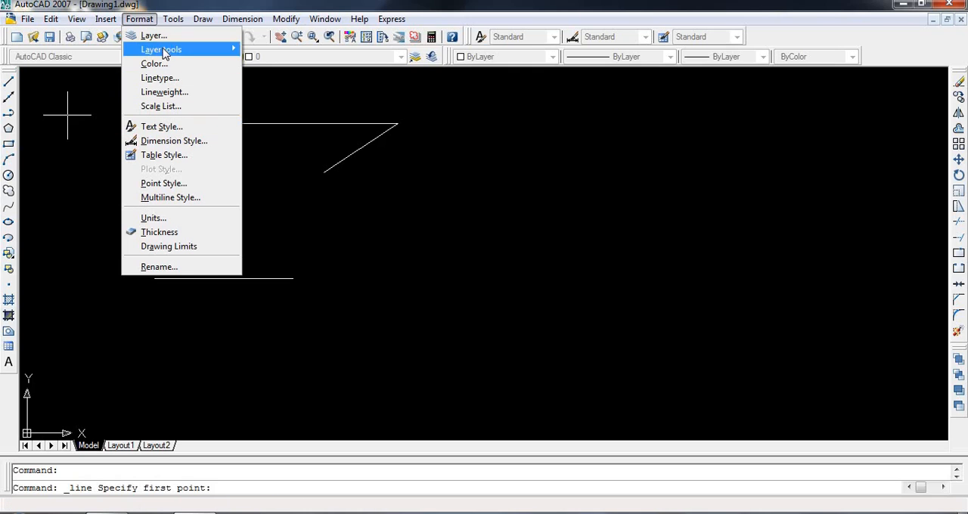
pyautogui.moveTo(173, 57)
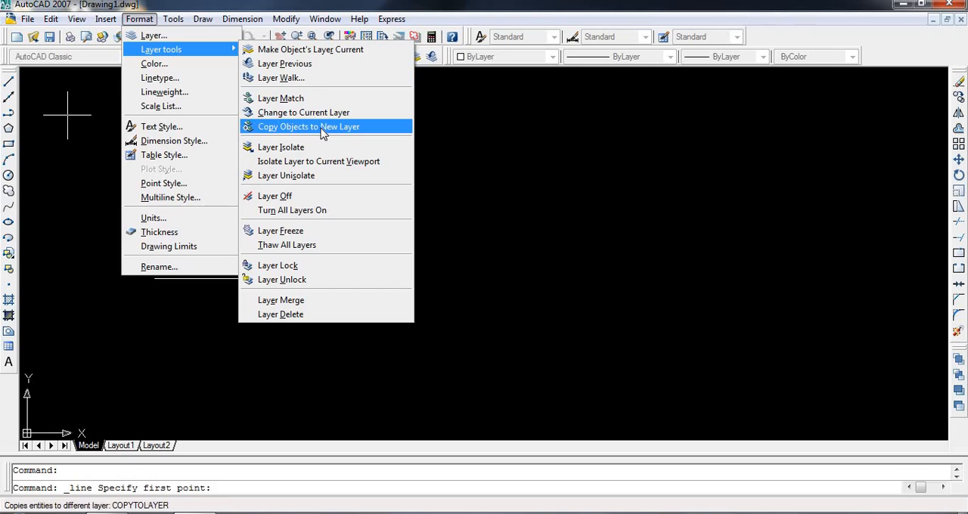
pyautogui.moveTo(176, 23)
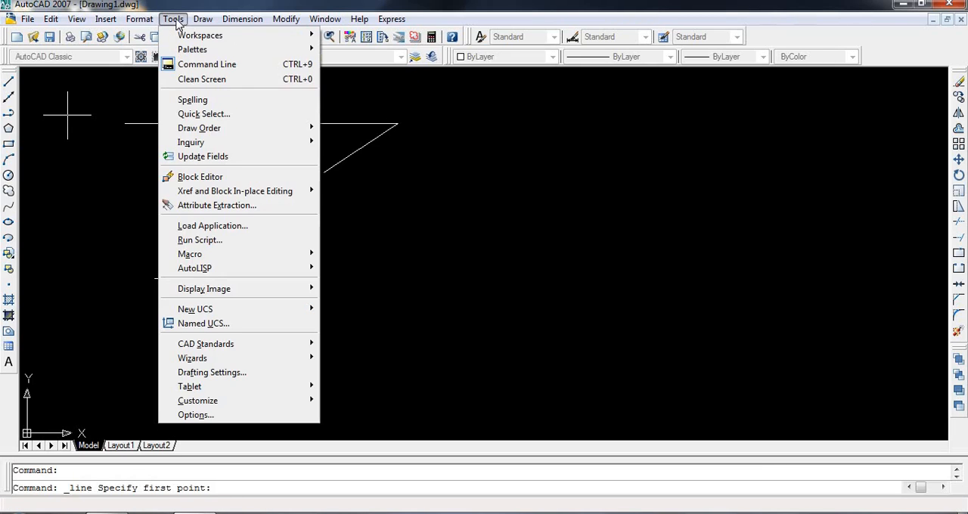
pyautogui.moveTo(212, 27)
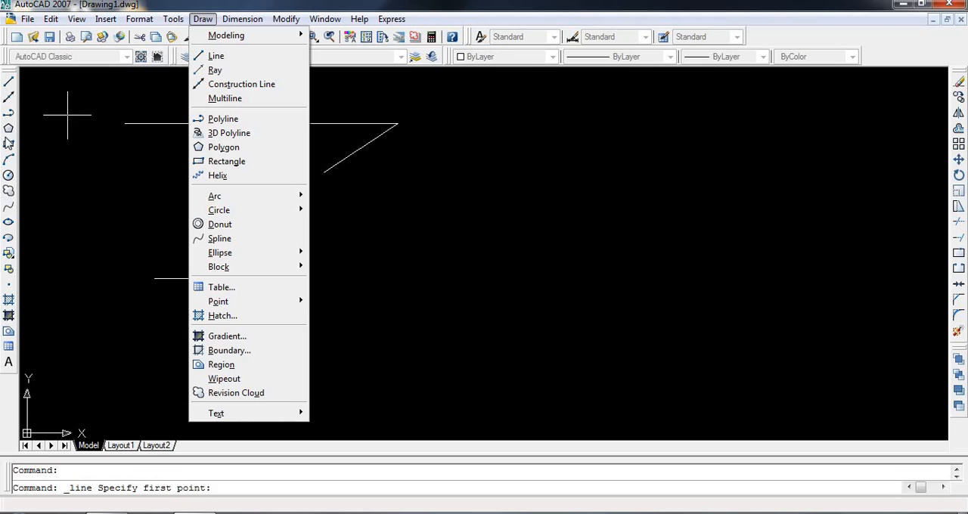
pyautogui.click(236, 24)
pyautogui.click(236, 23)
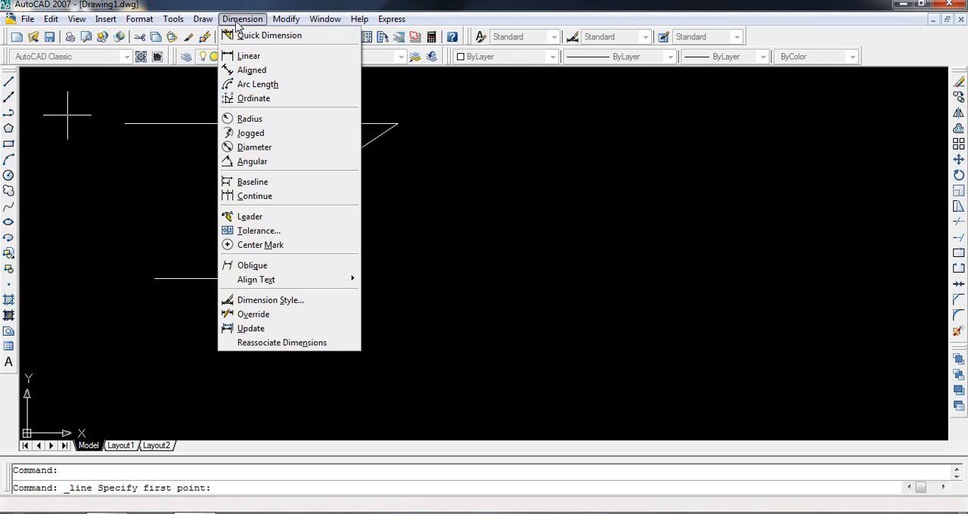
pyautogui.moveTo(281, 25)
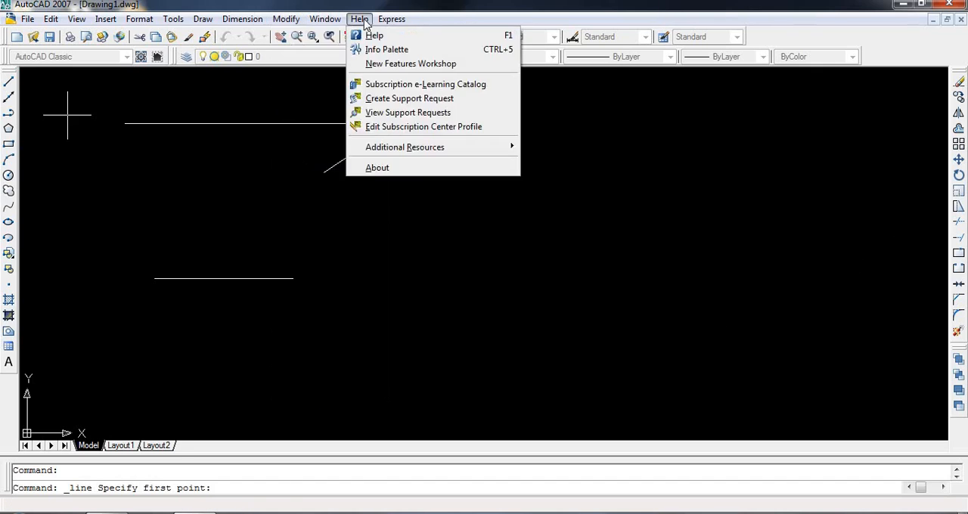
pyautogui.moveTo(359, 21)
pyautogui.moveTo(52, 21)
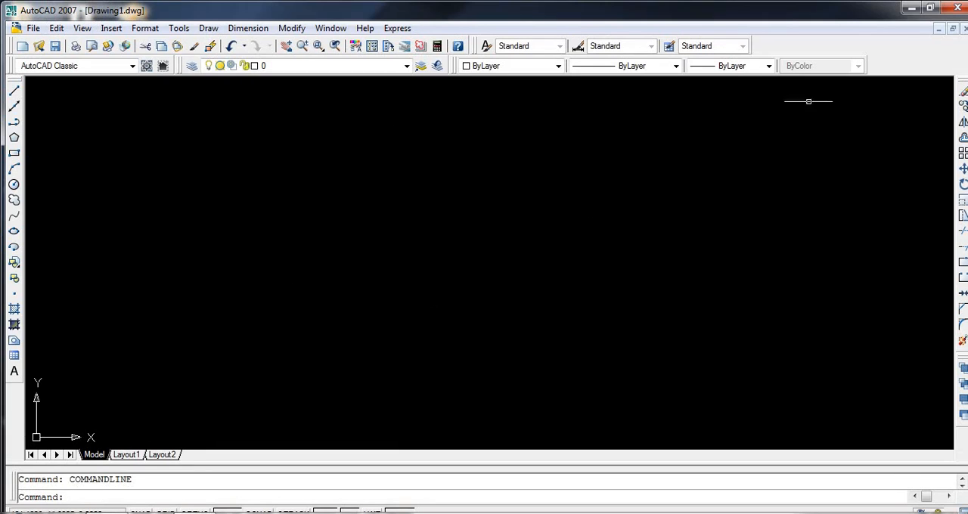
# - Run the UN command and set the drawing's length units to Decimal with 0.0000 precision
pyautogui.click(930, 7)
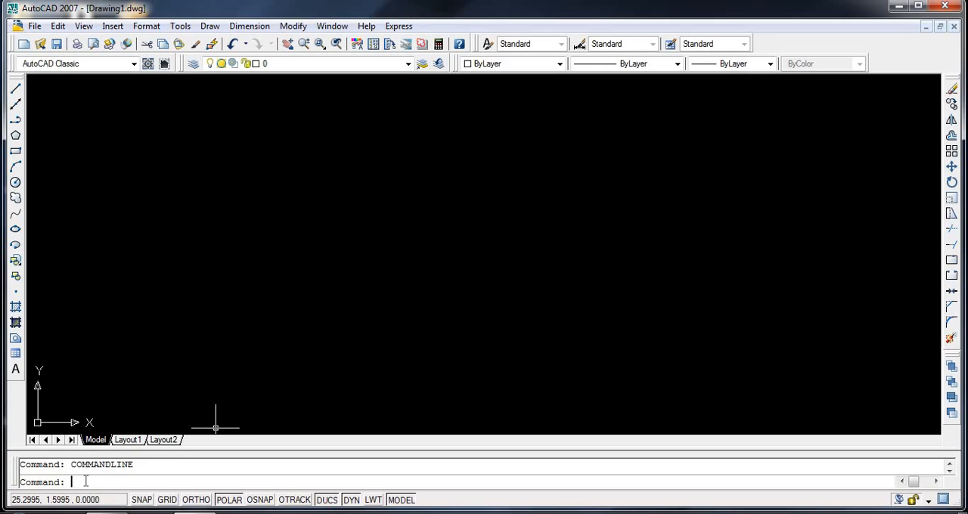
pyautogui.write('un')
pyautogui.press('Return')
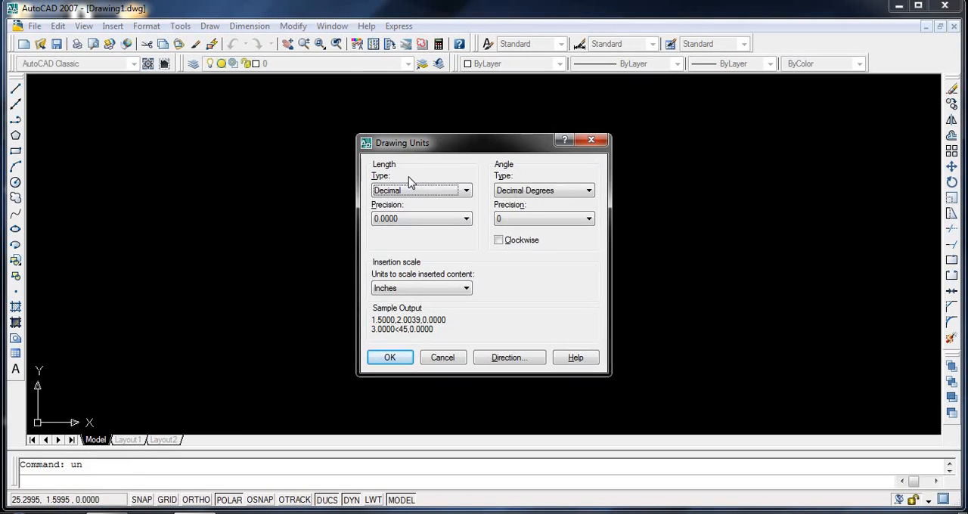
pyautogui.click(467, 191)
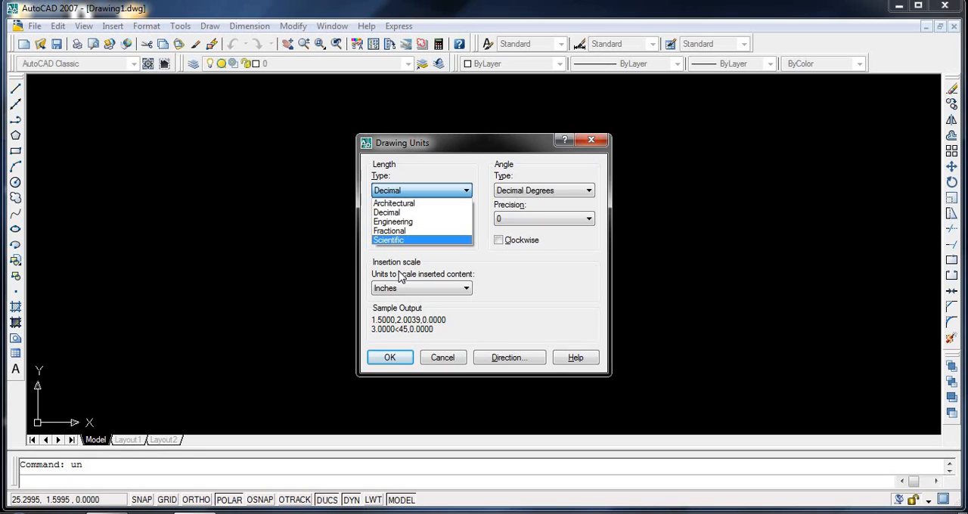
pyautogui.click(401, 214)
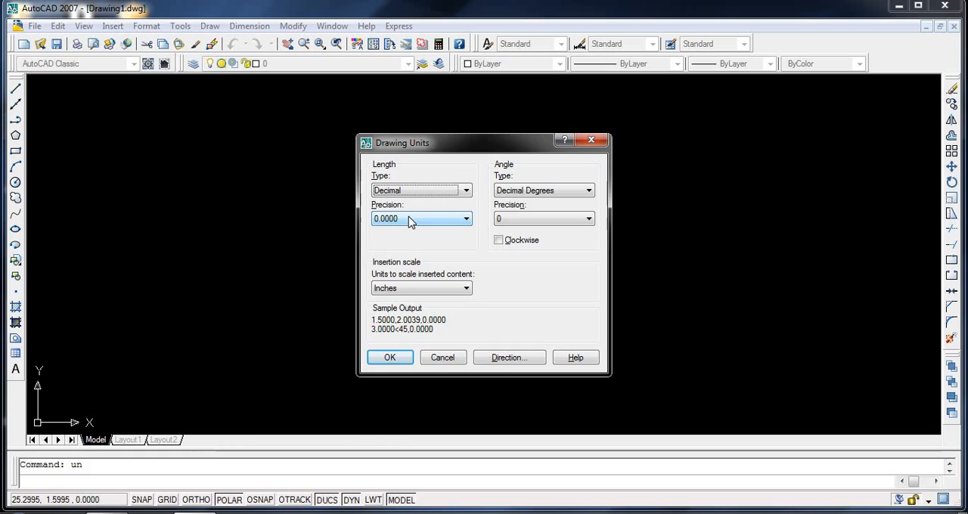
pyautogui.click(409, 220)
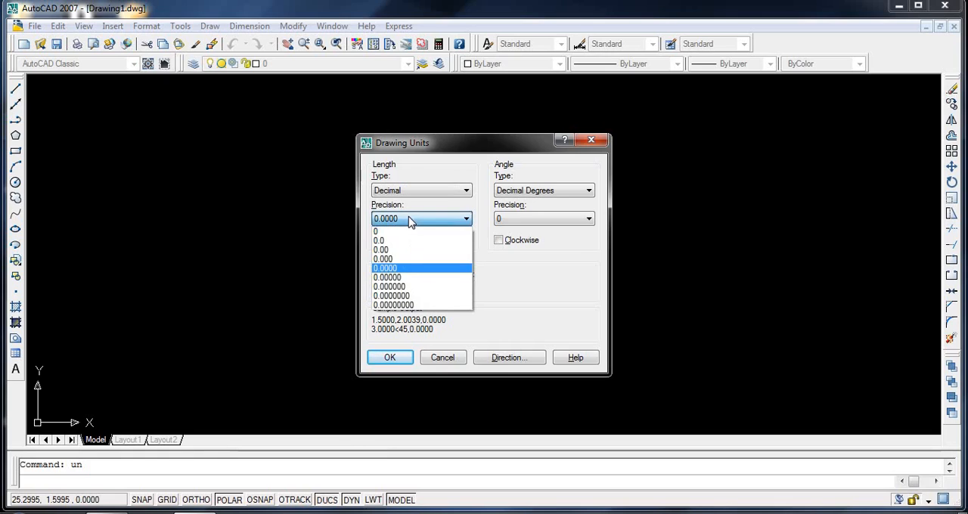
pyautogui.click(409, 269)
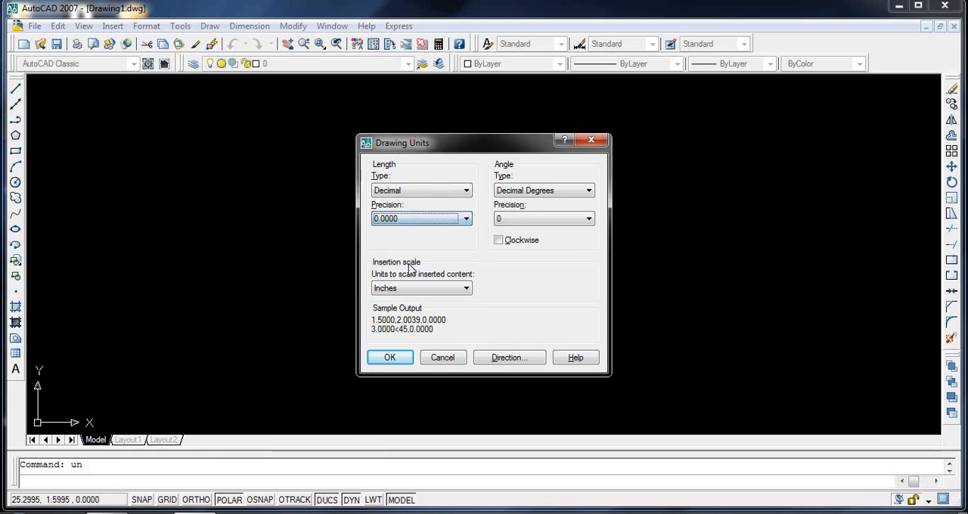
# - Try the Fractional and Scientific length types, returning to Decimal after each one
pyautogui.click(443, 191)
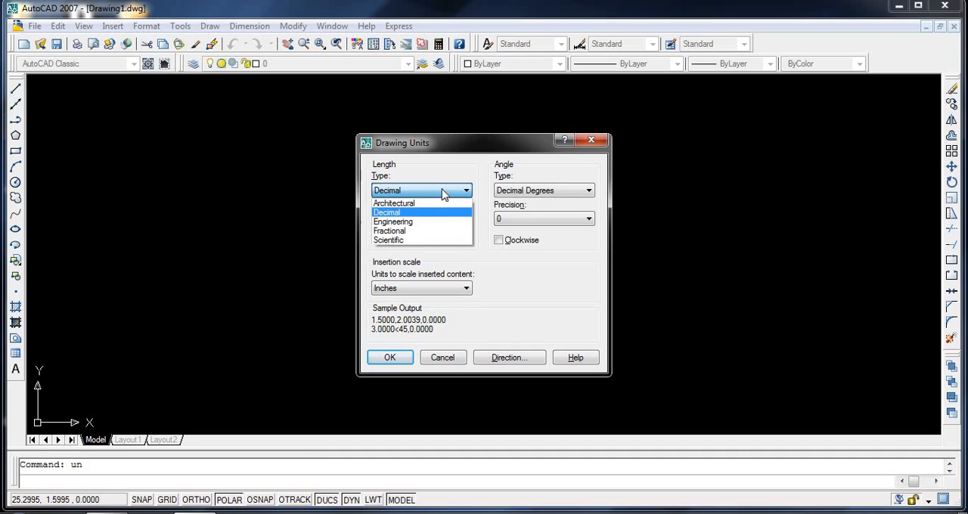
pyautogui.click(425, 232)
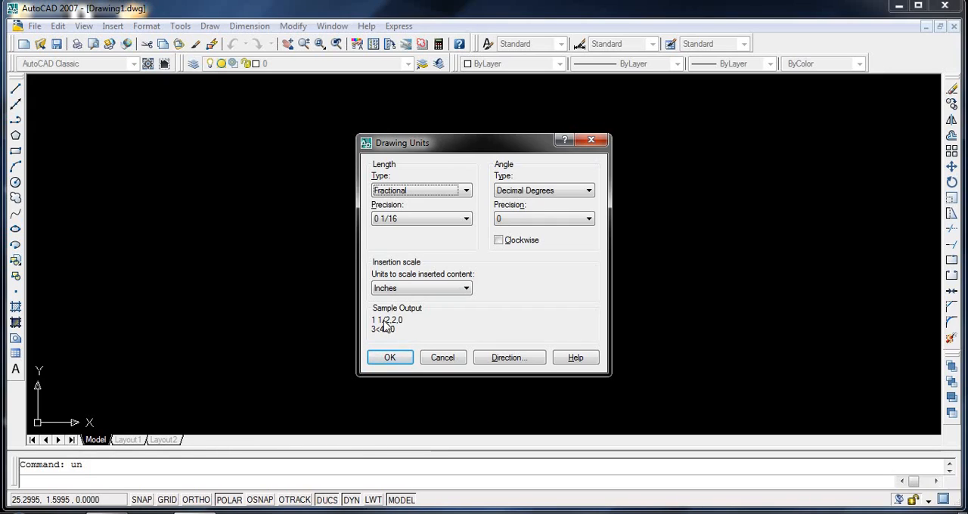
pyautogui.click(454, 191)
pyautogui.click(438, 216)
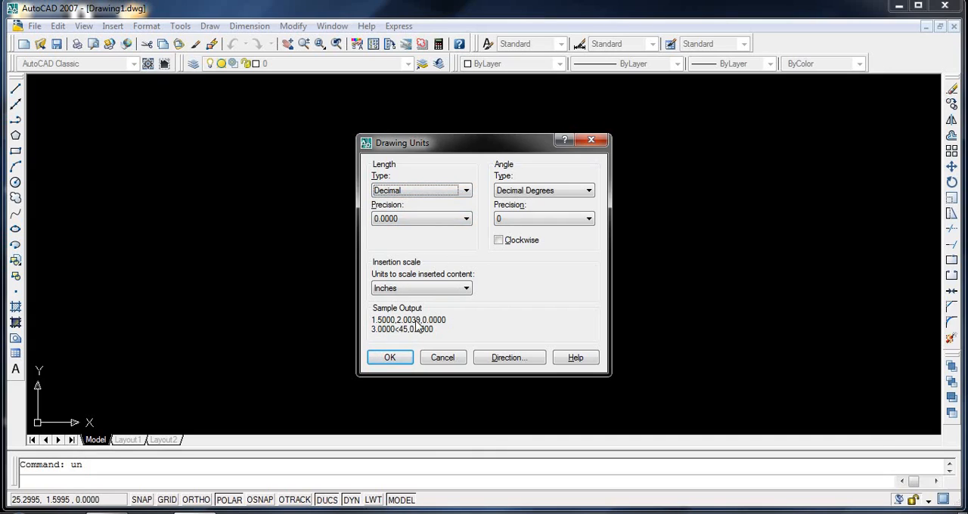
pyautogui.click(458, 193)
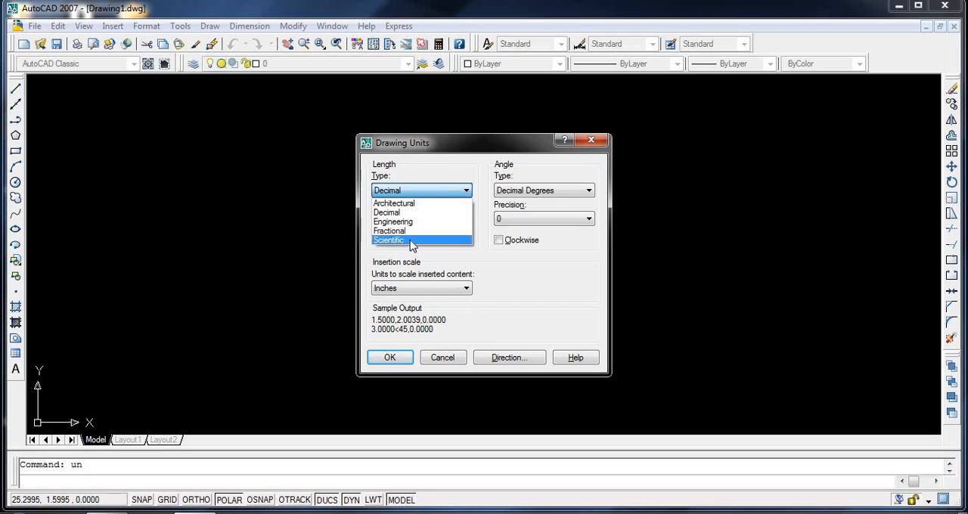
pyautogui.click(412, 241)
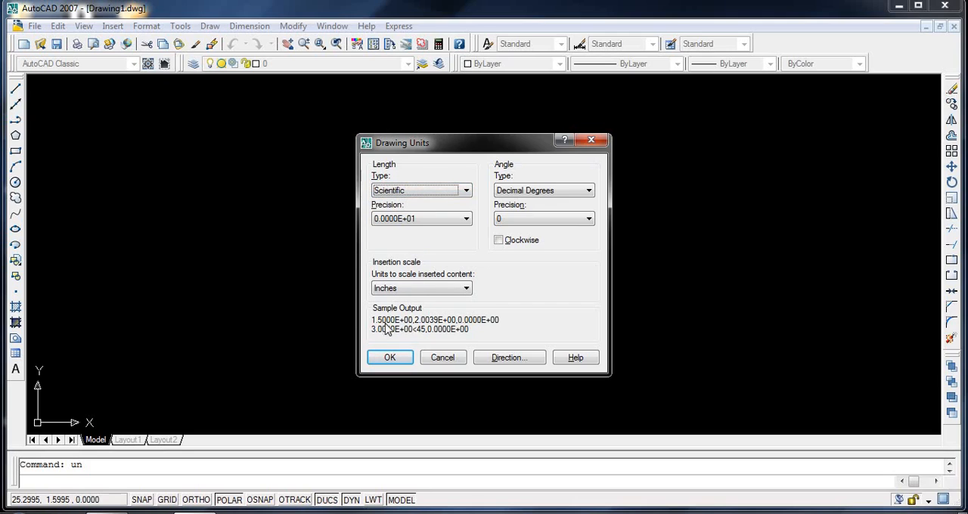
pyautogui.click(465, 192)
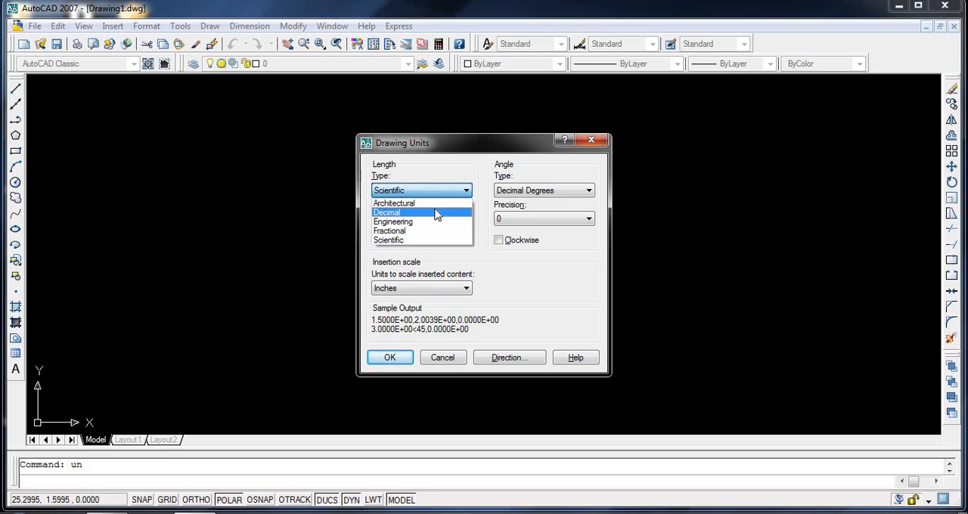
pyautogui.click(421, 214)
# - Set the insertion scale units for inserted content to Millimeters
pyautogui.click(444, 288)
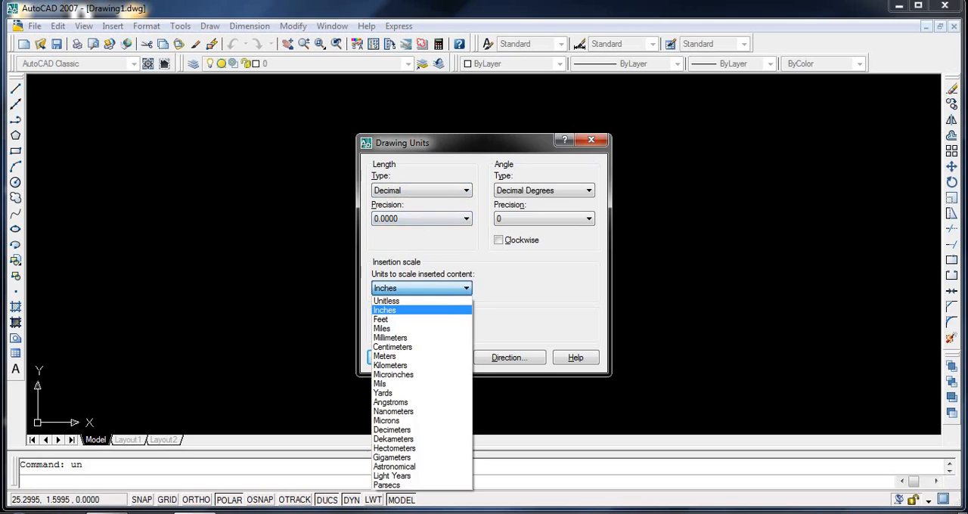
pyautogui.click(450, 289)
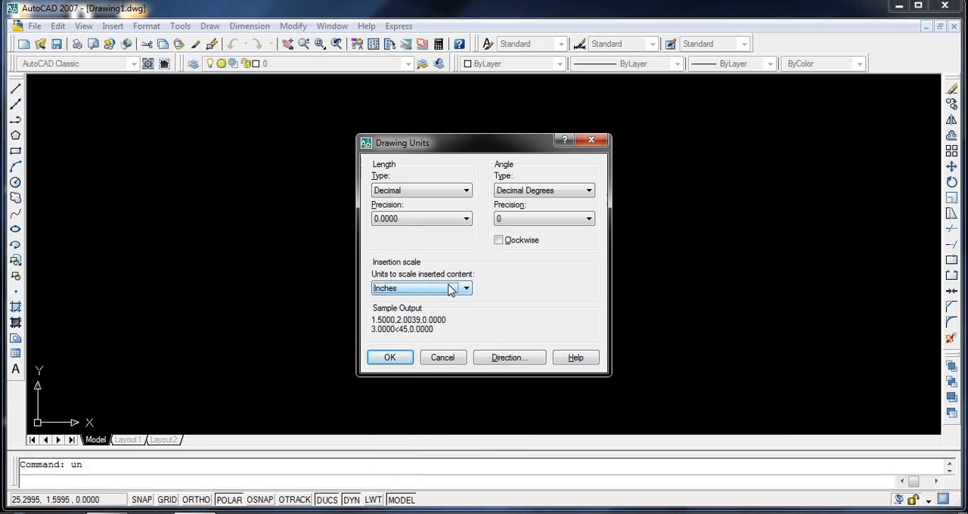
pyautogui.click(450, 289)
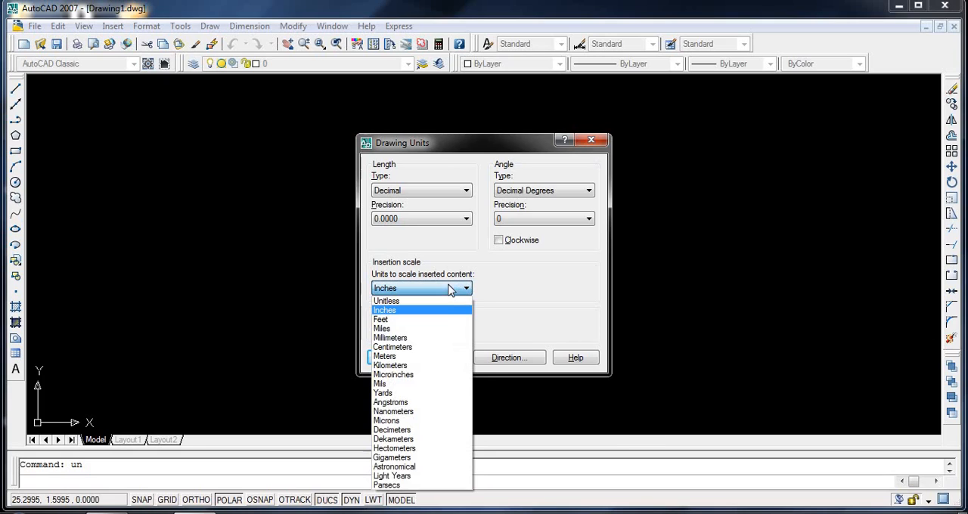
pyautogui.click(434, 340)
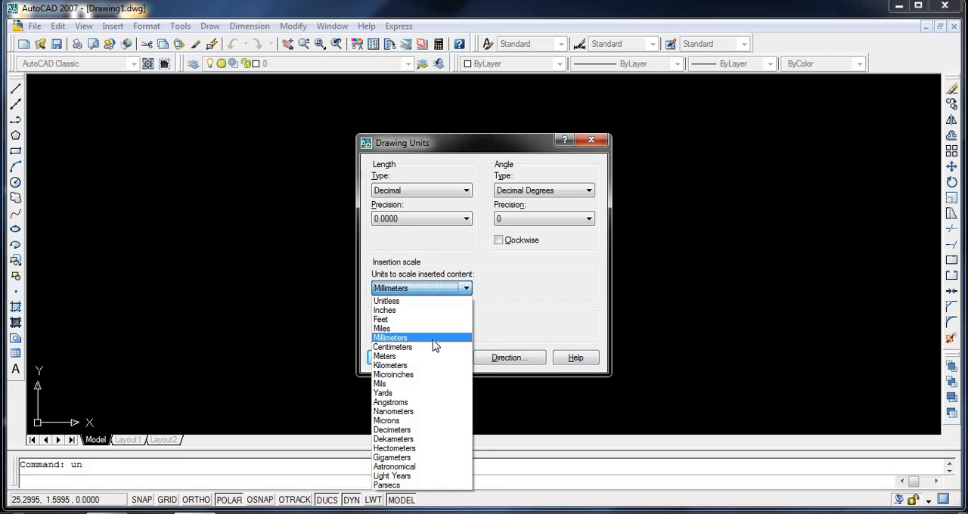
pyautogui.click(467, 288)
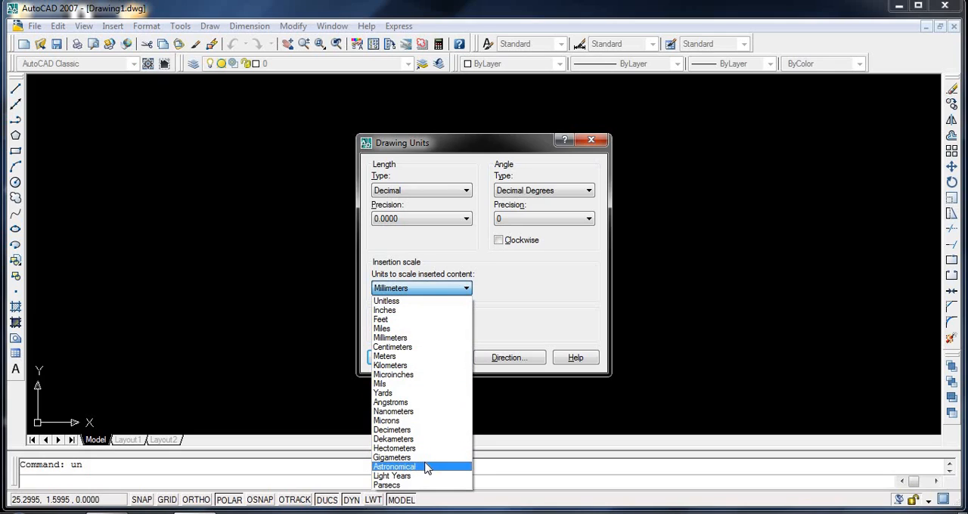
pyautogui.click(416, 338)
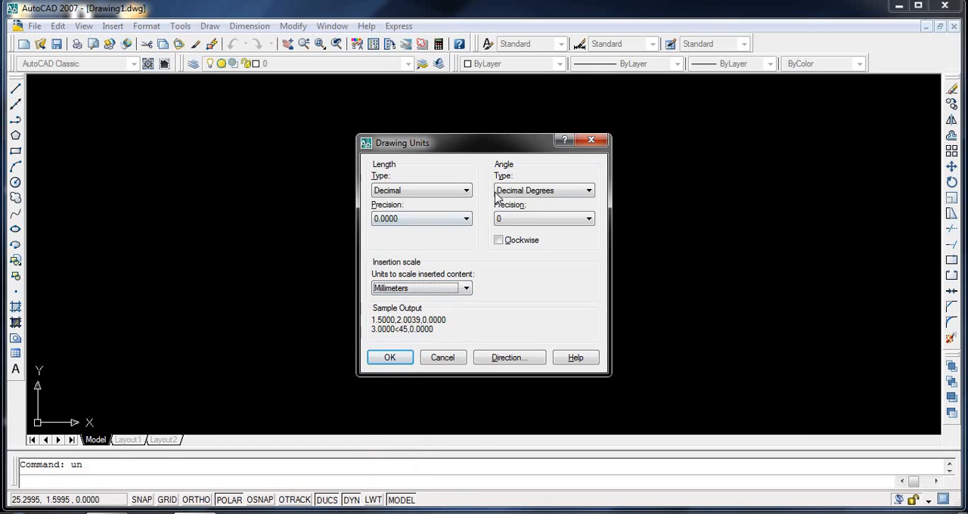
# - Set the angle type to Decimal Degrees with 0.00 precision and accept the drawing units
pyautogui.click(530, 193)
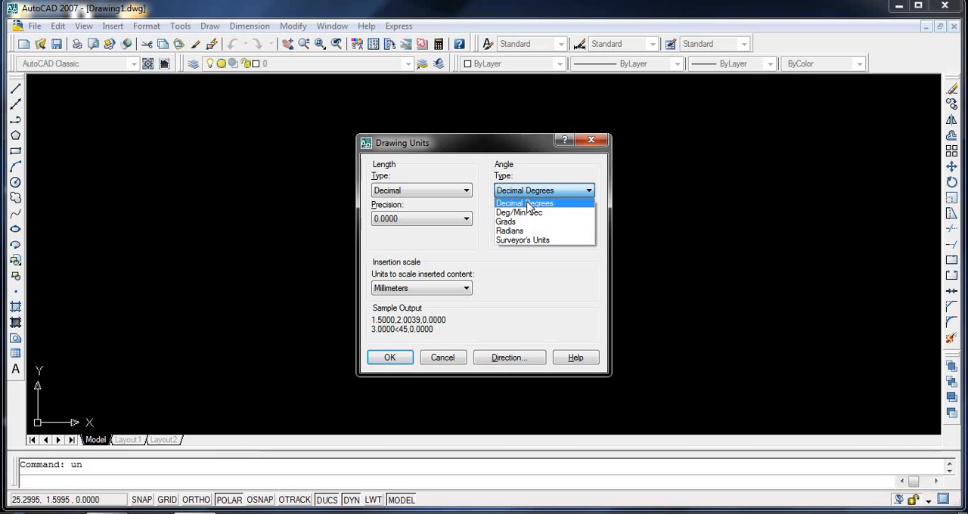
pyautogui.click(527, 204)
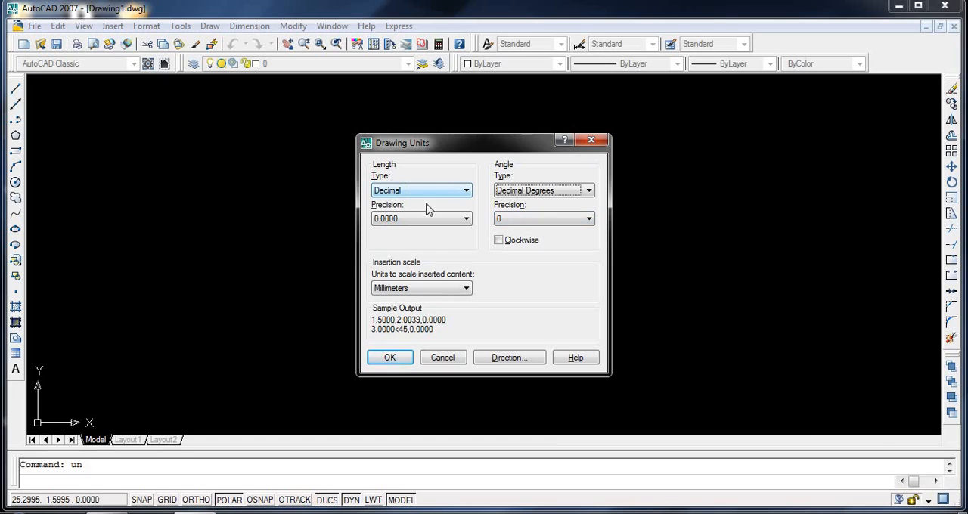
pyautogui.click(546, 220)
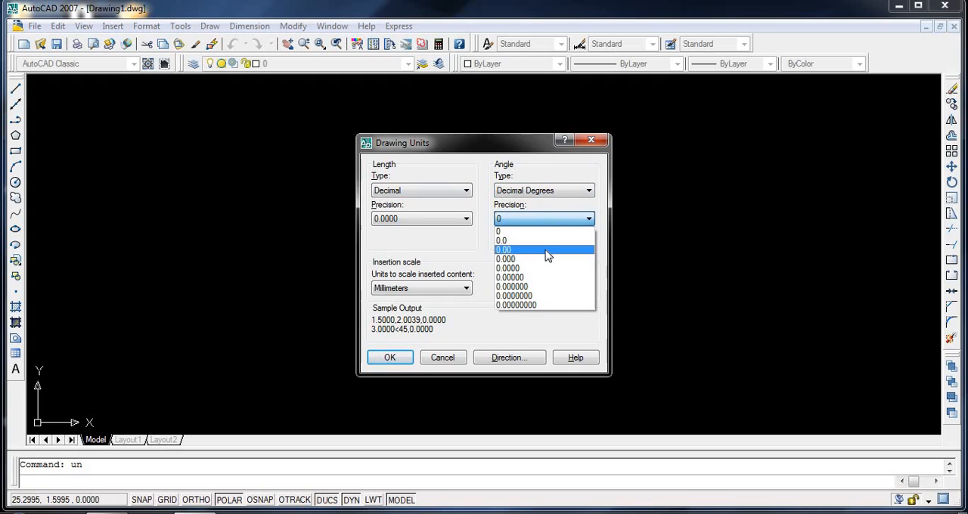
pyautogui.click(548, 256)
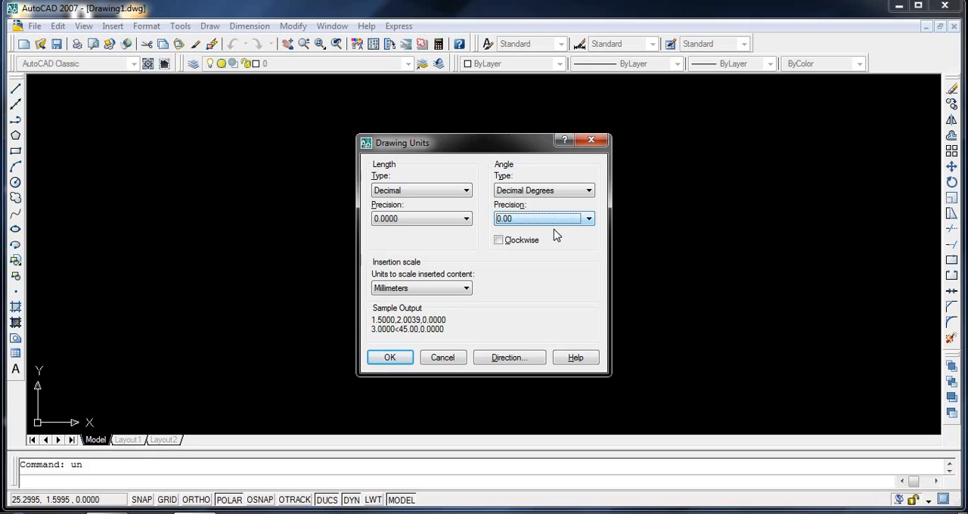
pyautogui.click(390, 357)
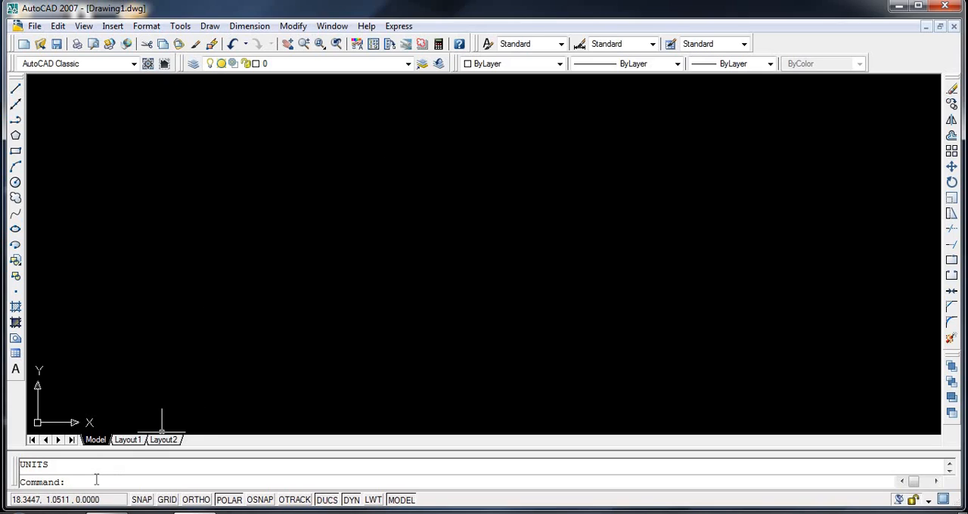
# - Draw a horizontal line about 22.8 units long and try to continue it with a 500-unit segment
pyautogui.write('line')
pyautogui.press('Return')
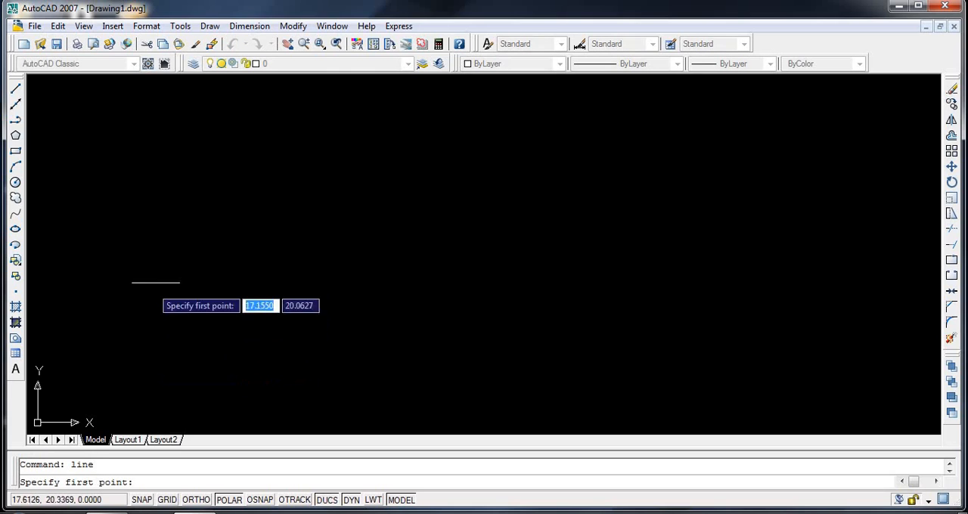
pyautogui.click(171, 247)
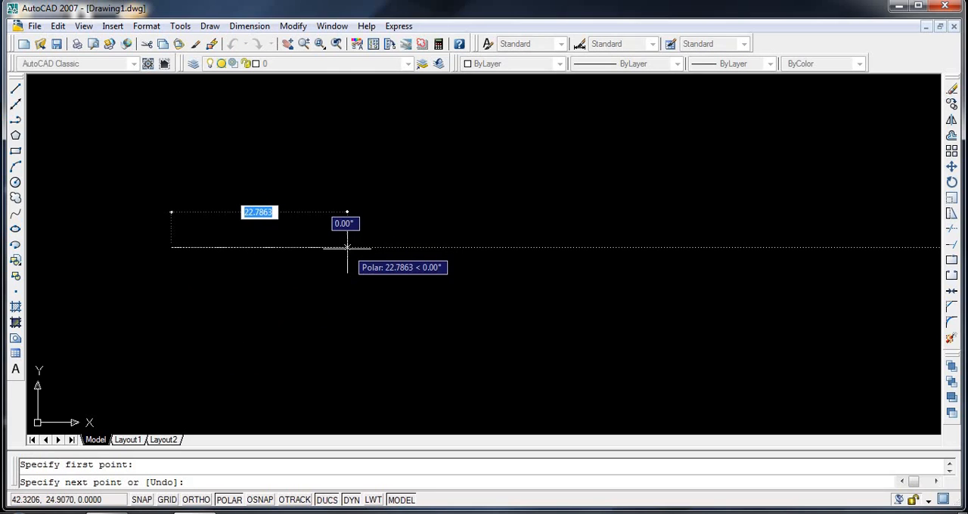
pyautogui.click(311, 247)
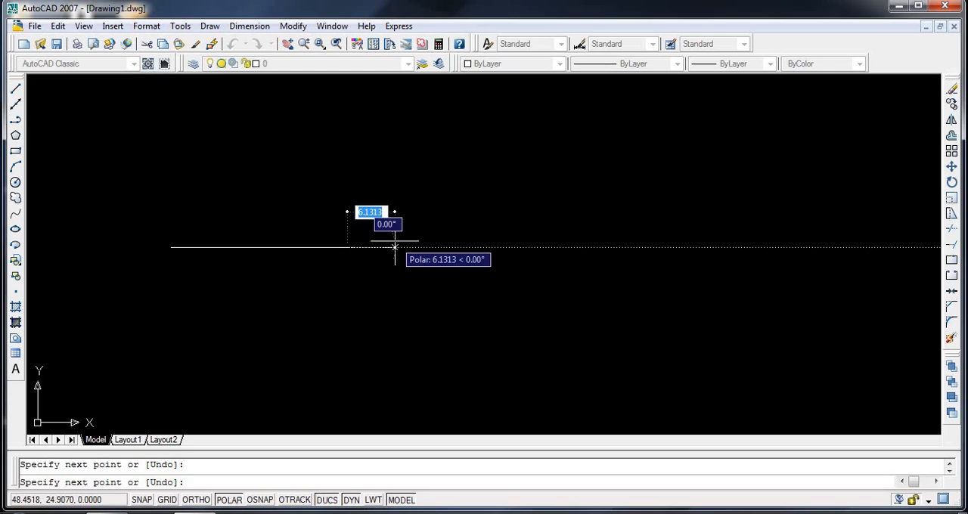
pyautogui.write('500')
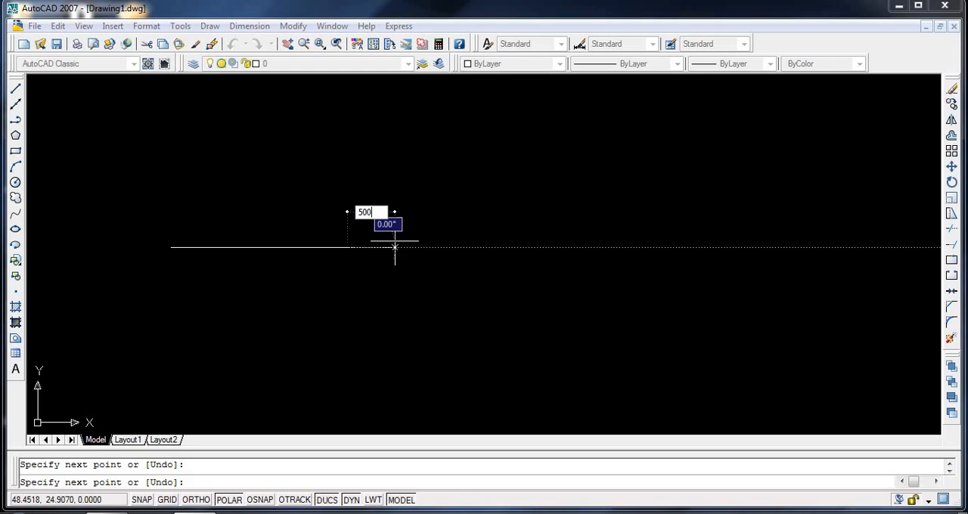
pyautogui.press('Return')
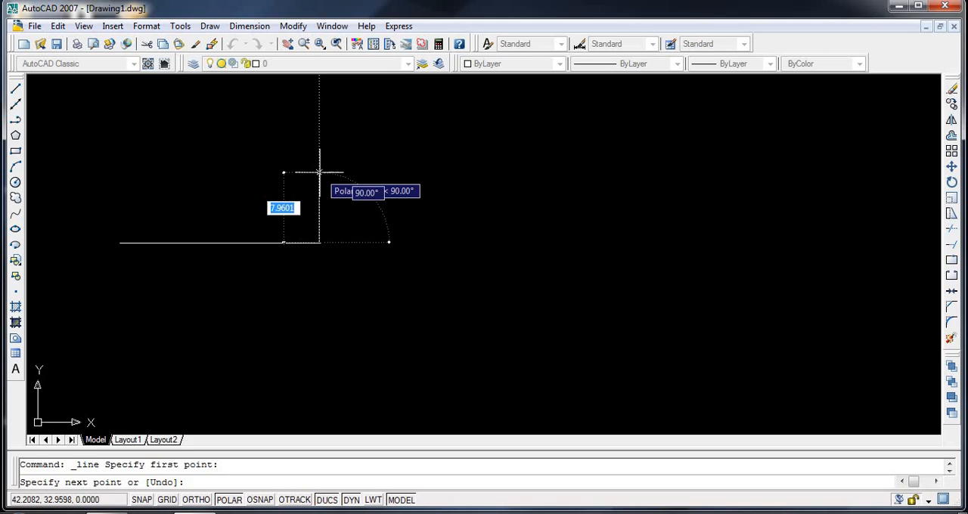
# - Draw a 20-unit vertical line upward from the right end of the horizontal line
pyautogui.write('20')
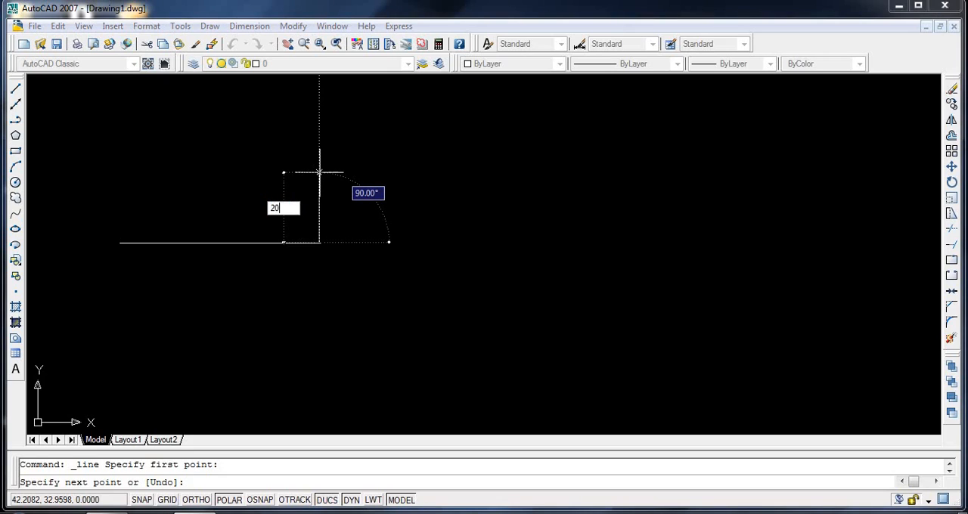
pyautogui.press('Return')
pyautogui.scroll(-4, 317, 208)
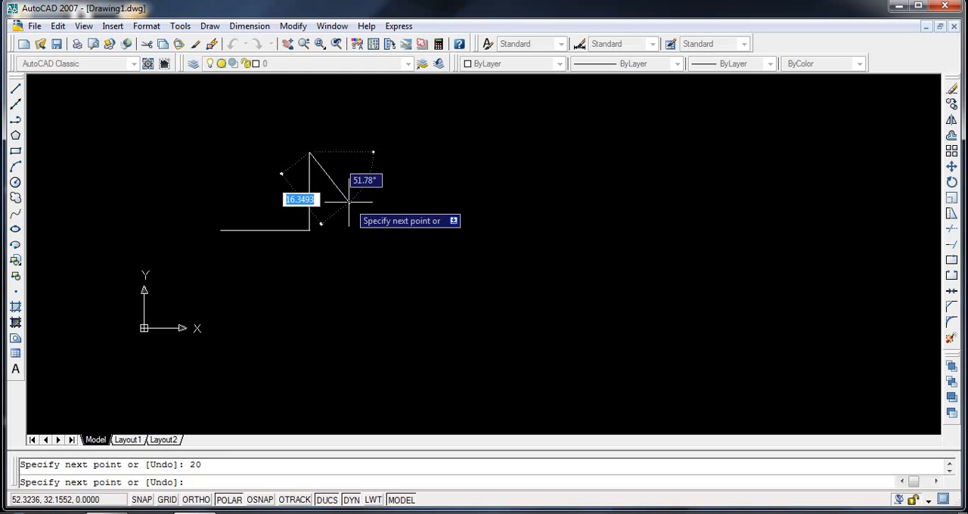
pyautogui.scroll(3, 346, 189)
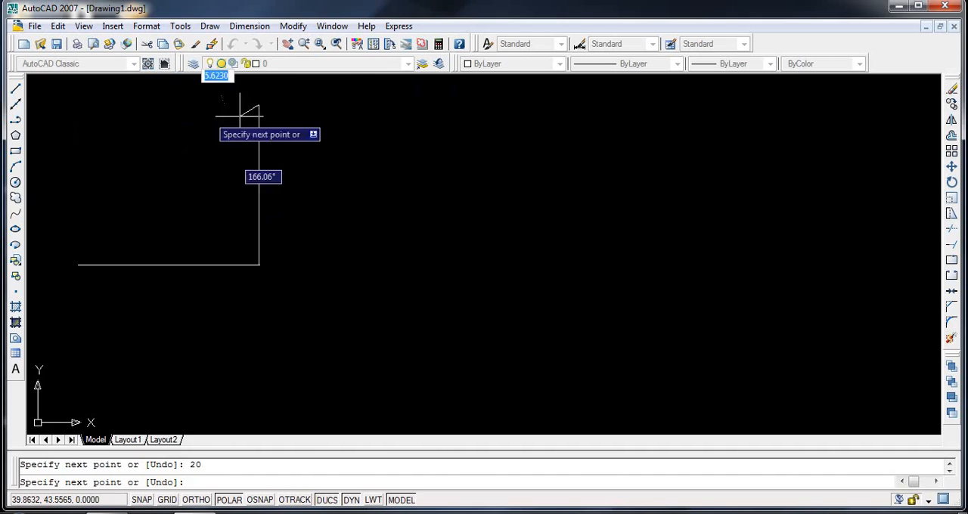
# - Draw a horizontal line about 23.3 units long leftward from the top of the vertical line
pyautogui.click(15, 88)
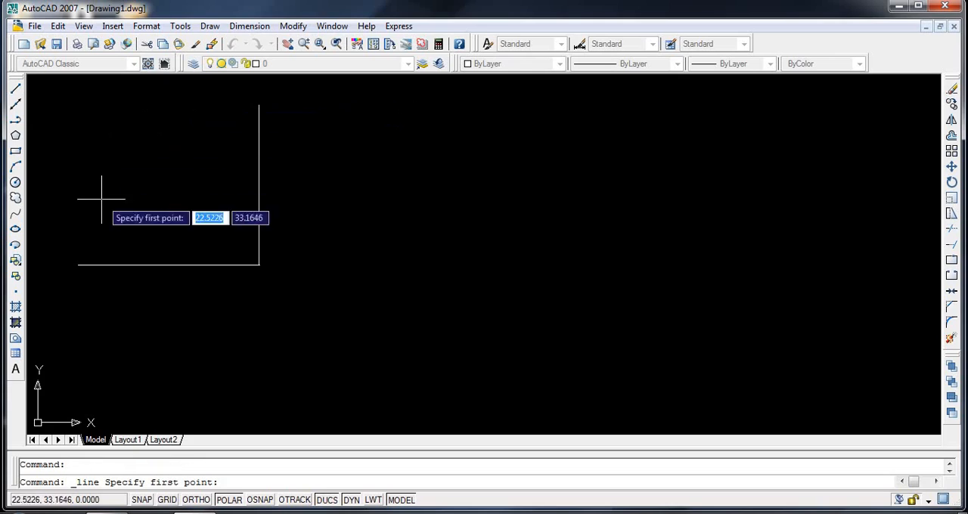
pyautogui.click(259, 105)
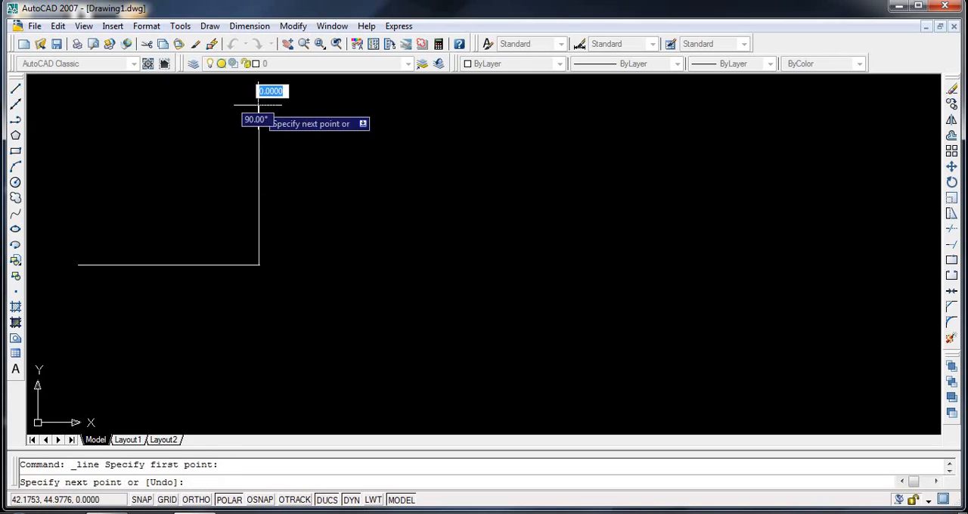
pyautogui.click(74, 105)
# - Close the rectangle with a vertical line about 20.1 units down from the top edge's left end, joined to the bottom line
pyautogui.click(16, 90)
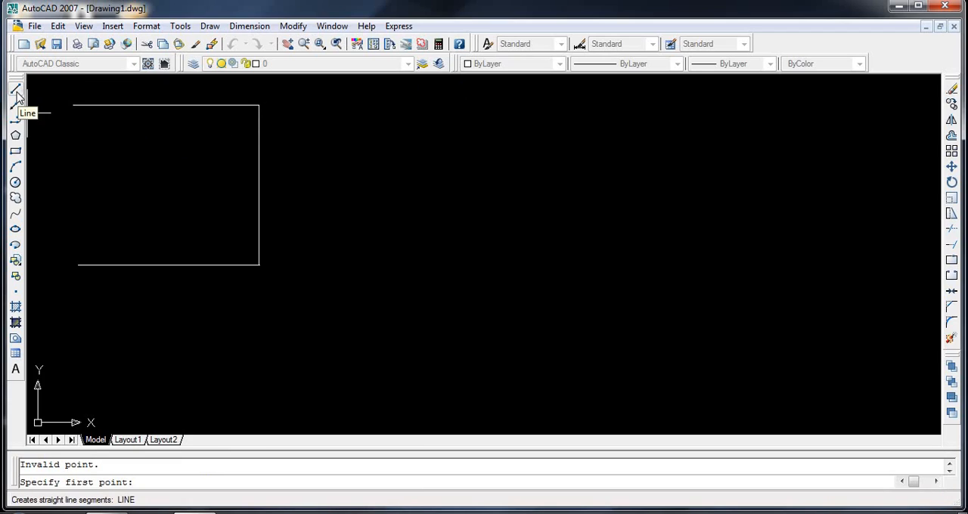
pyautogui.click(16, 91)
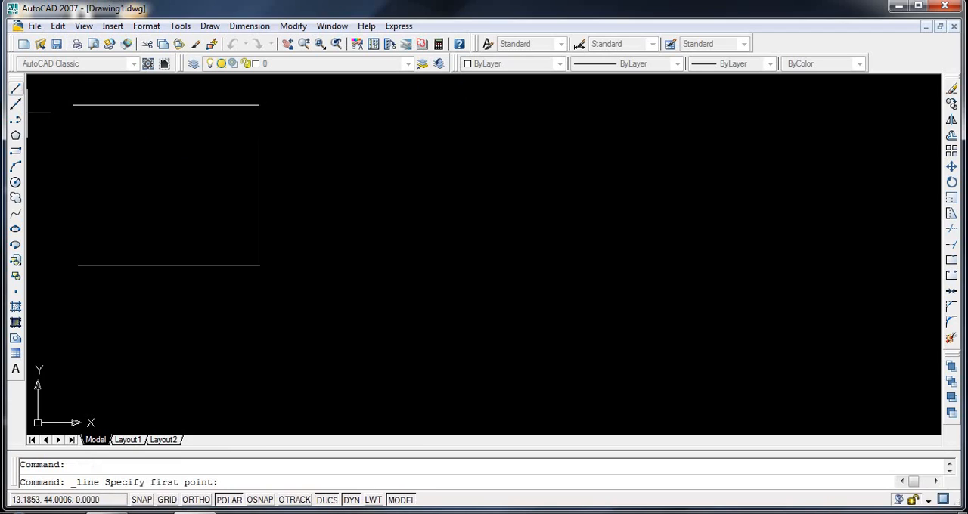
pyautogui.click(73, 105)
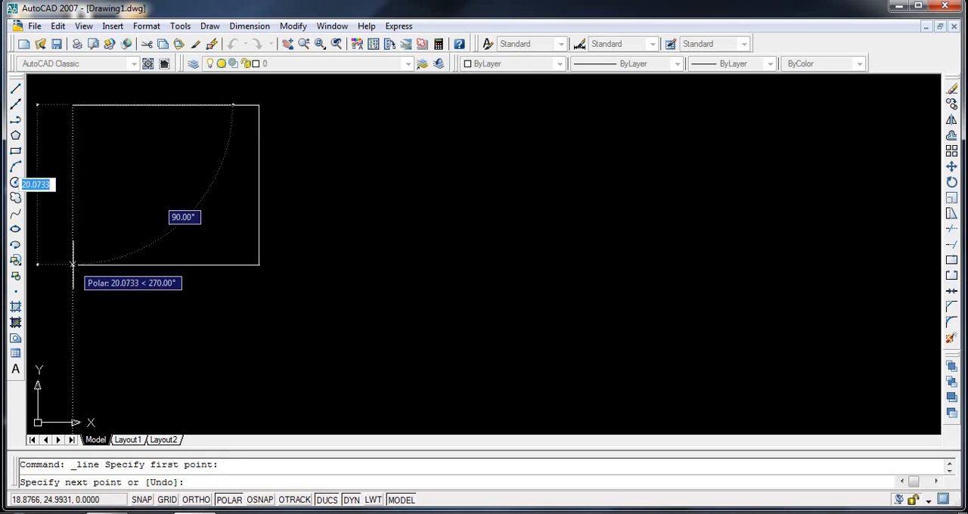
pyautogui.click(74, 264)
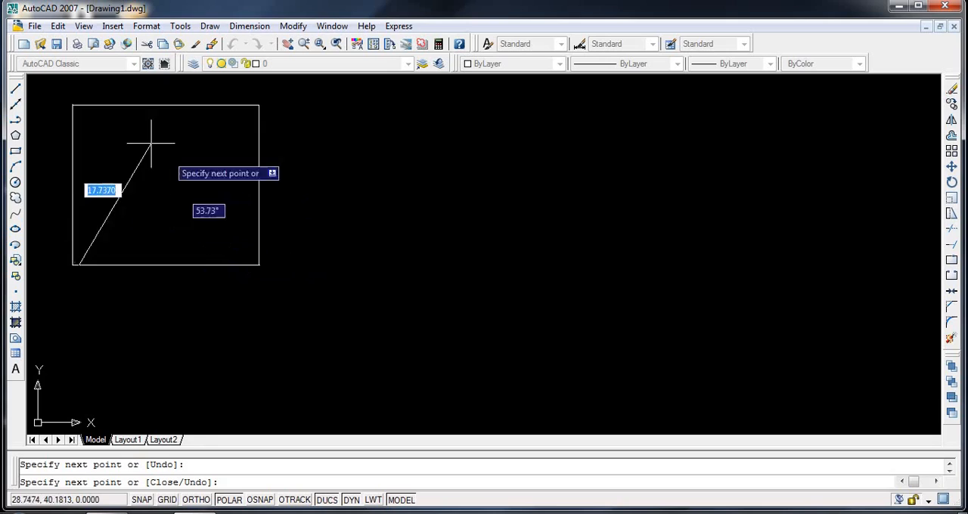
pyautogui.click(15, 88)
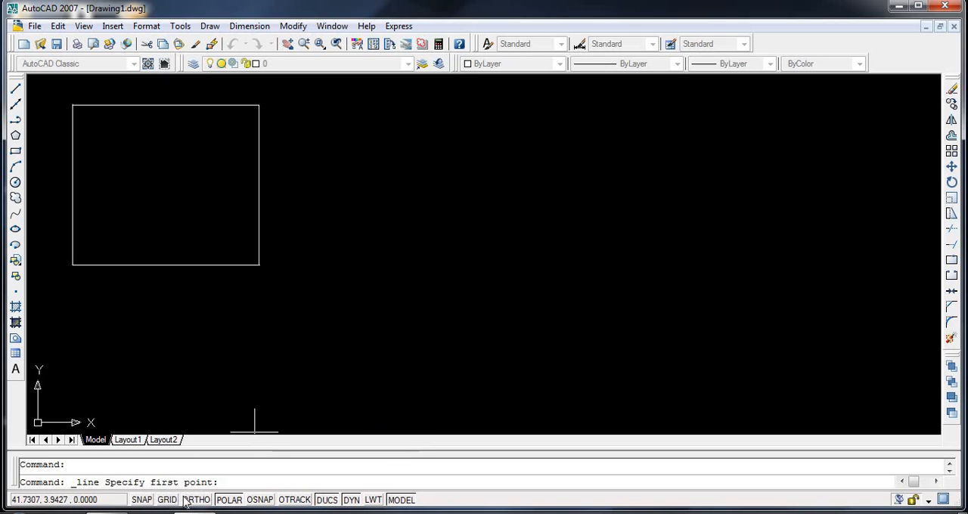
# - Switch Dynamic Input off and back on to compare the line command's cursor prompts
pyautogui.click(231, 500)
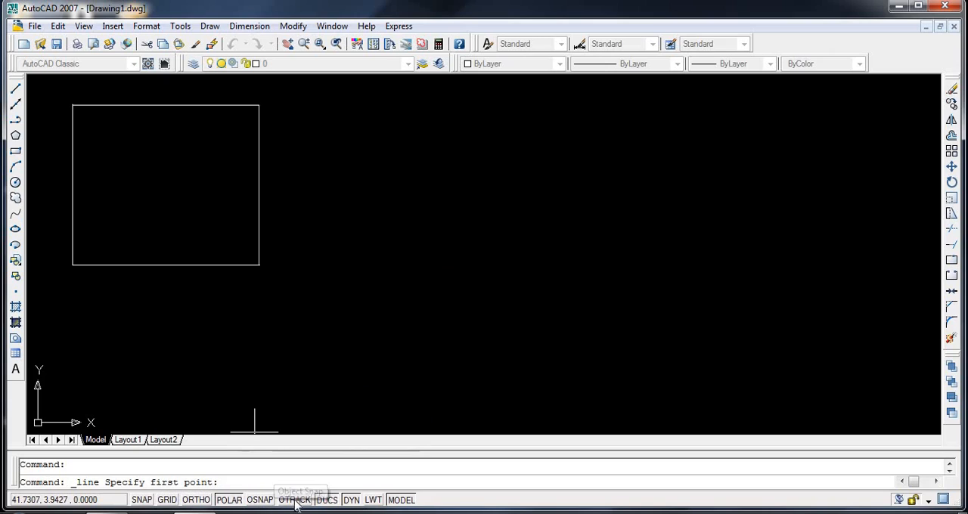
pyautogui.click(350, 500)
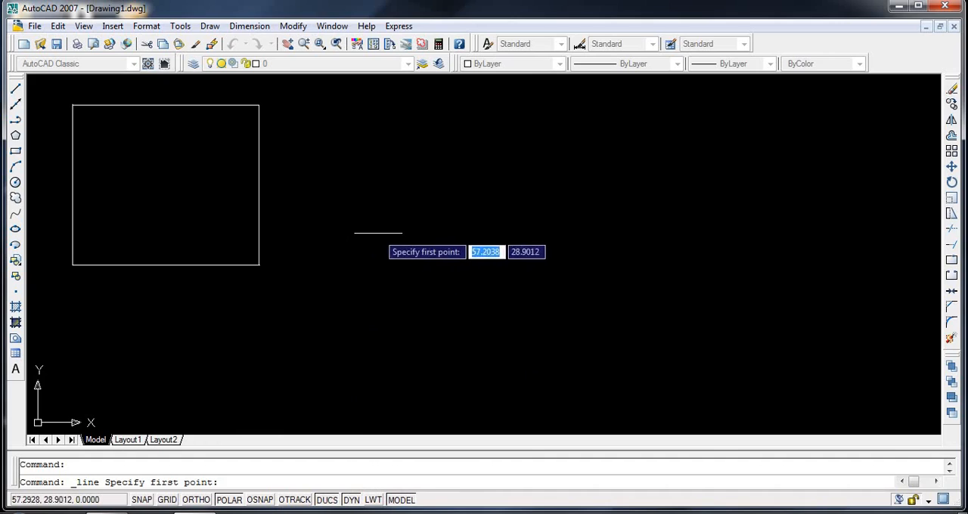
pyautogui.click(350, 500)
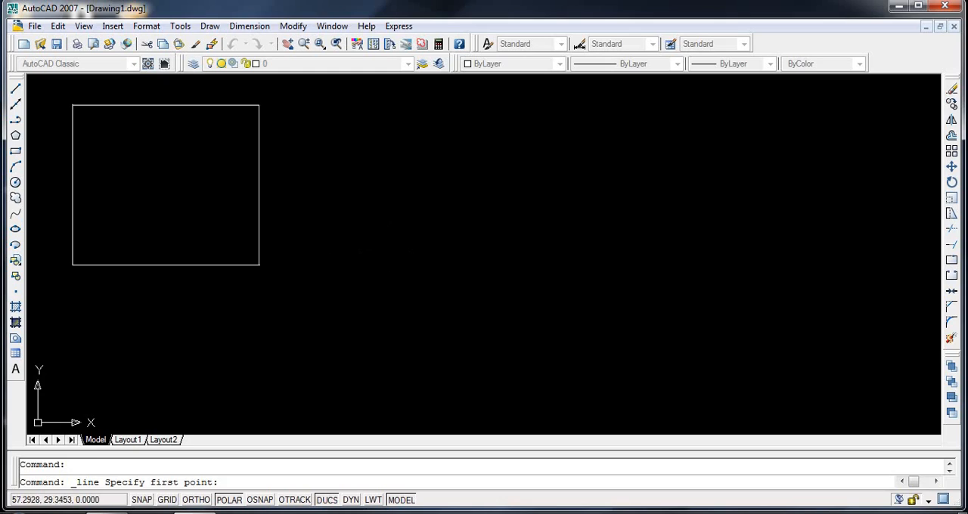
pyautogui.click(351, 501)
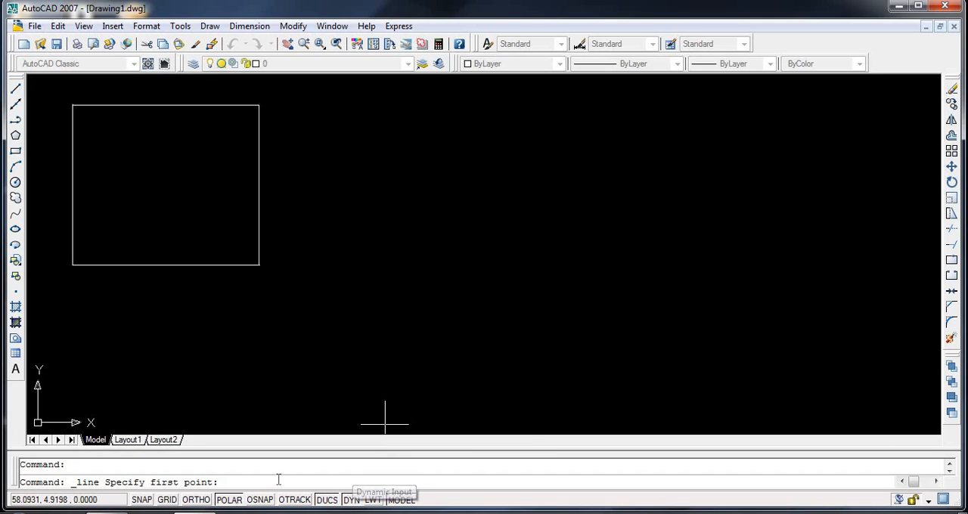
# - Turn on Ortho mode and draw a horizontal line about 45 units long below the rectangle
pyautogui.click(193, 501)
pyautogui.click(163, 344)
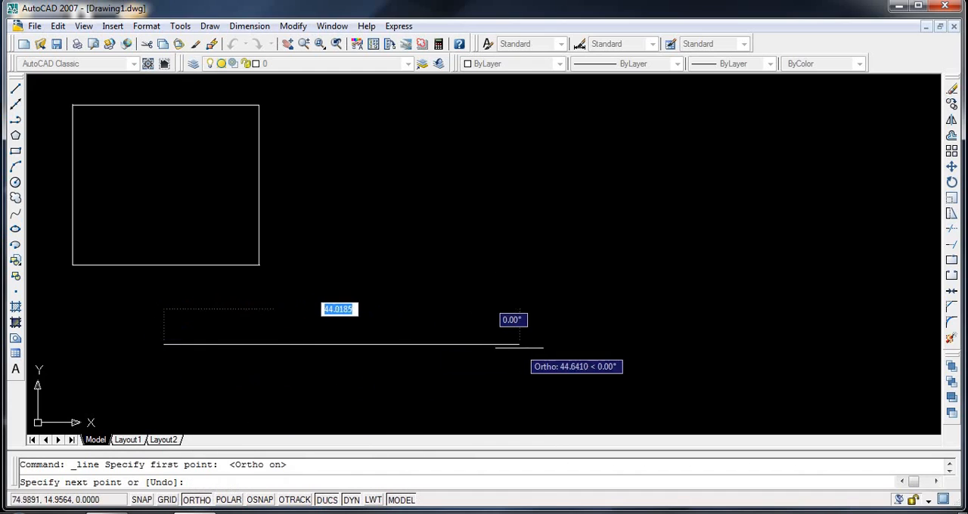
pyautogui.click(487, 344)
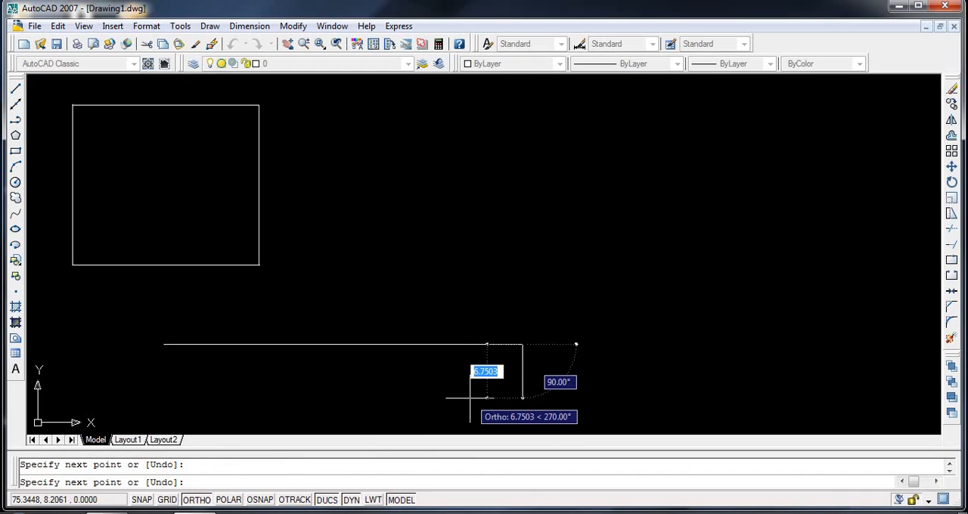
# - Turn off Ortho mode and draw a nearly horizontal line about 28.5 units long to the right of the rectangle
pyautogui.click(198, 503)
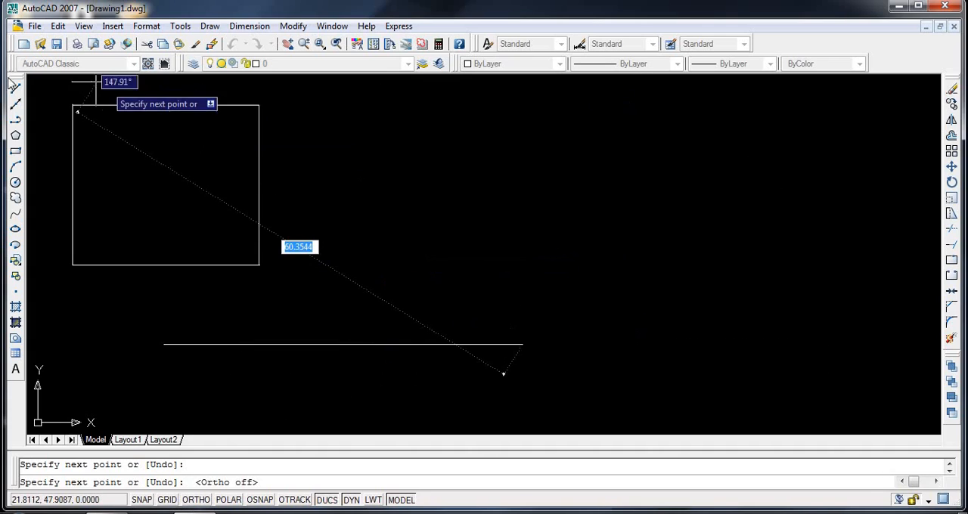
pyautogui.press('Return')
pyautogui.press('Return')
pyautogui.click(370, 171)
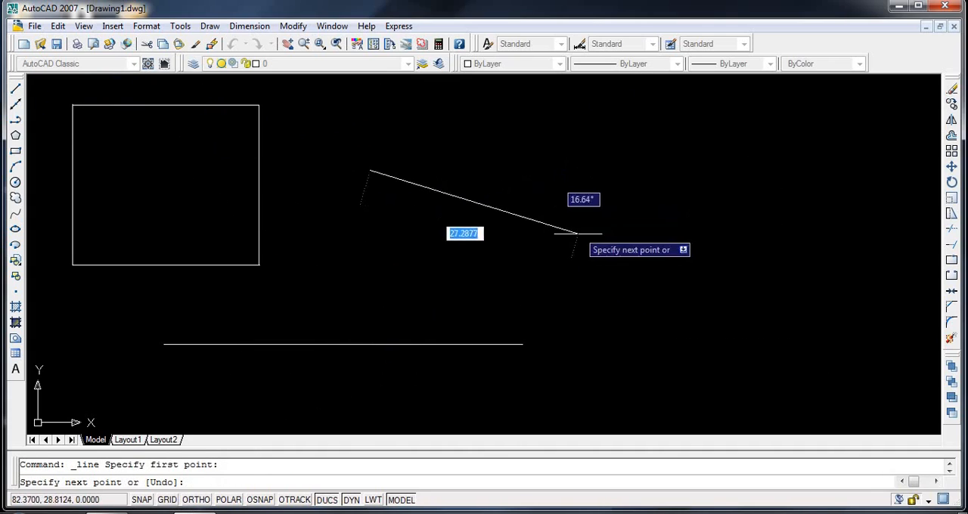
pyautogui.click(598, 170)
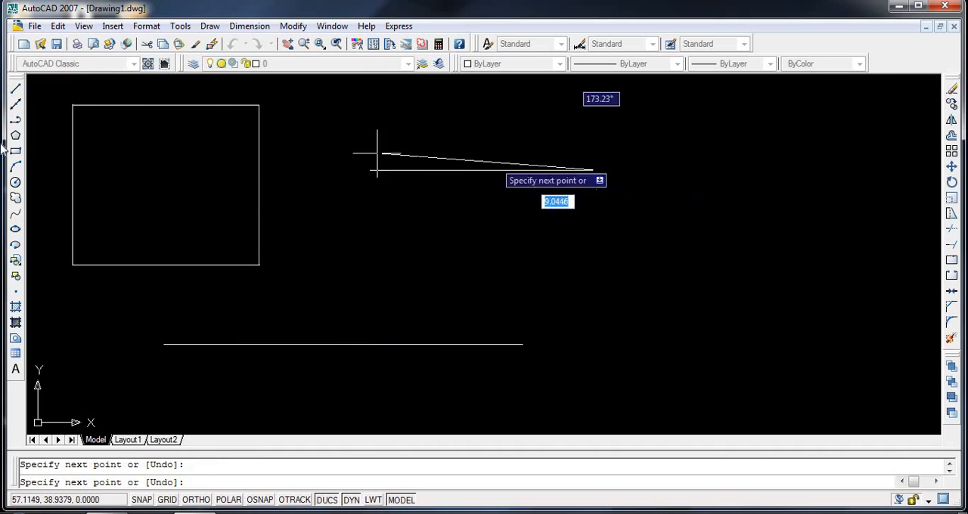
# - Turn on Ortho mode and draw a horizontal line between the two existing horizontal lines
pyautogui.click(15, 88)
pyautogui.click(196, 500)
pyautogui.click(328, 292)
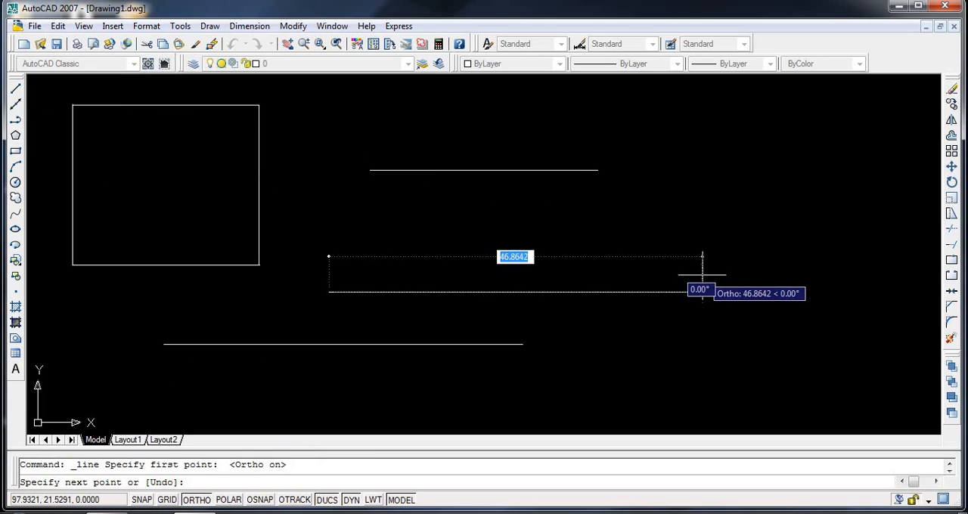
pyautogui.click(612, 254)
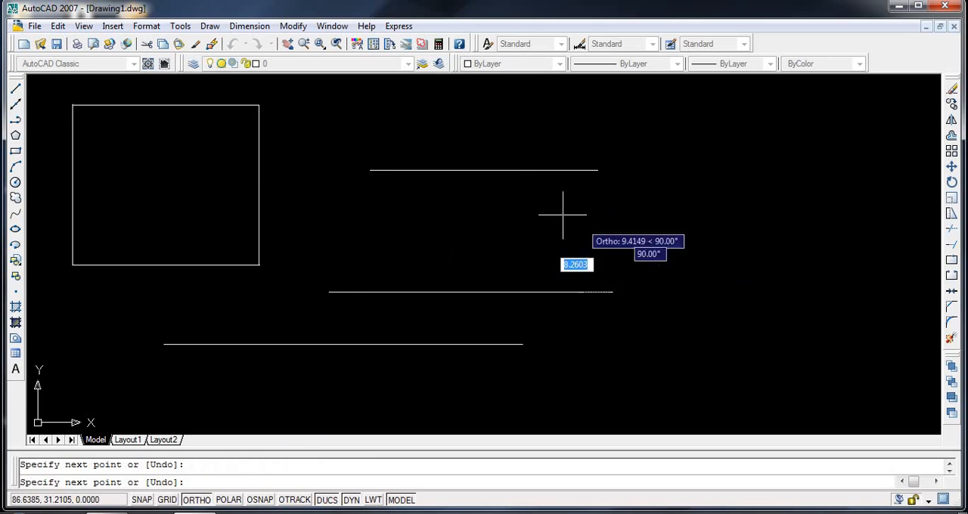
# - Start a new line and toggle Ortho mode off, on and off again before placing its first point
pyautogui.click(15, 88)
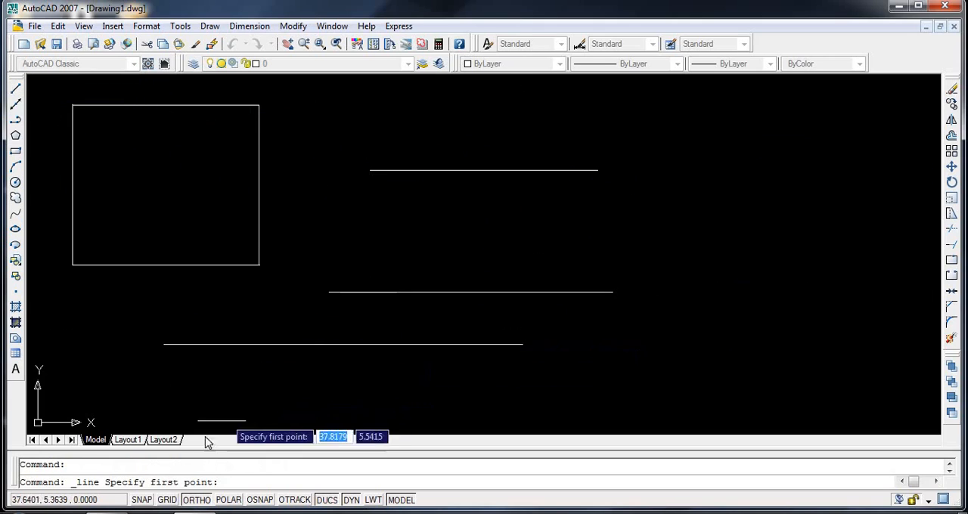
pyautogui.press('F8')
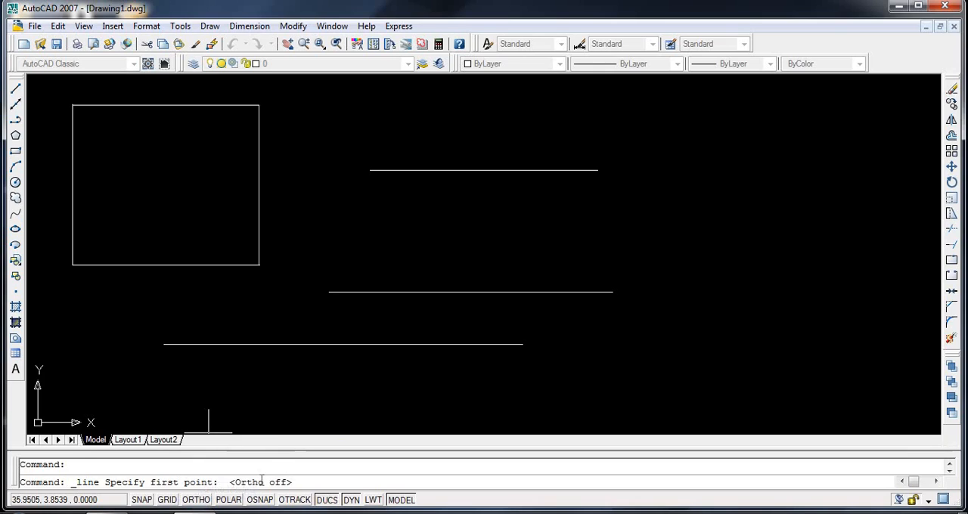
pyautogui.click(196, 501)
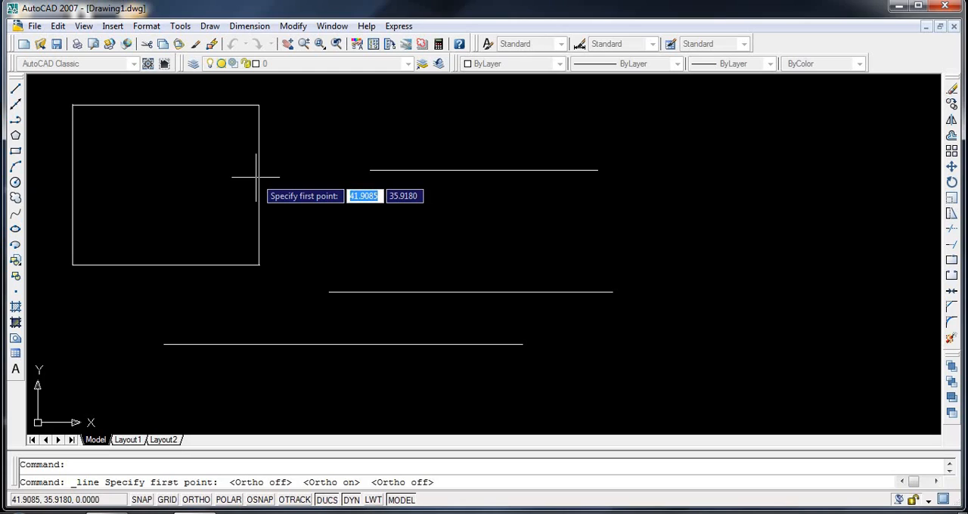
# - Turn on Object Snap and draw a closed diamond inside the rectangle by joining the midpoints of its four sides
pyautogui.click(259, 500)
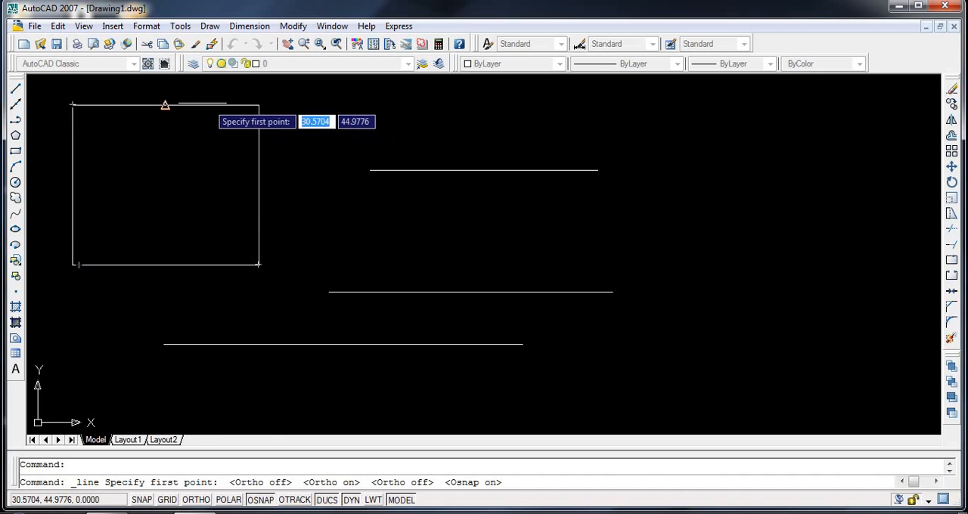
pyautogui.click(166, 105)
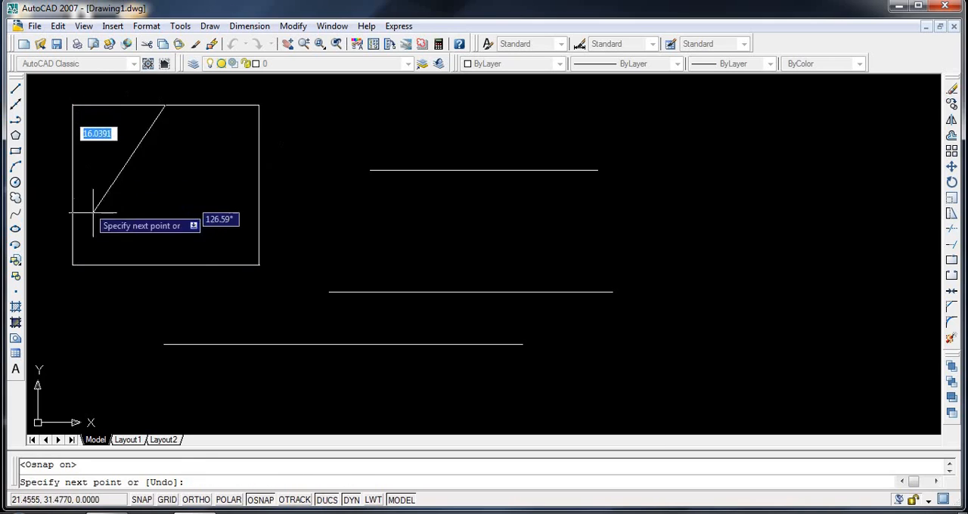
pyautogui.click(72, 185)
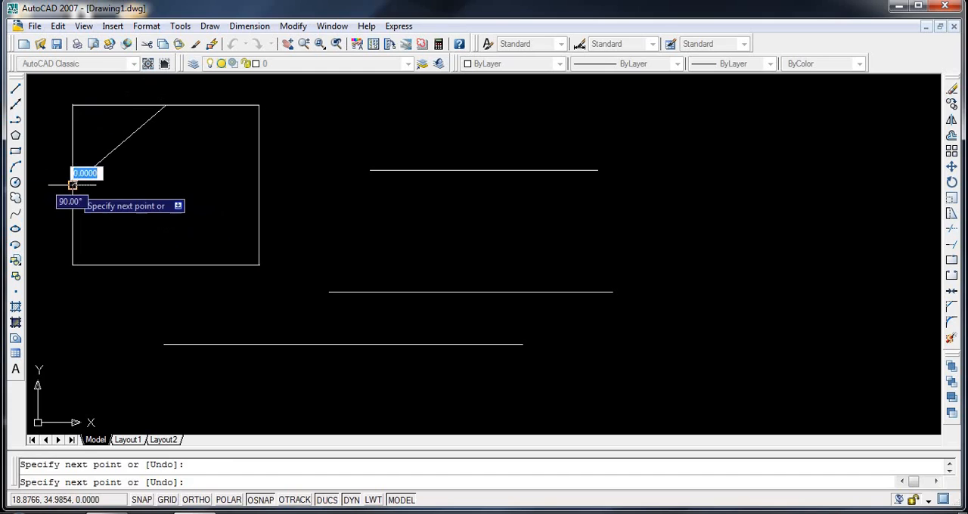
pyautogui.click(168, 265)
pyautogui.click(258, 185)
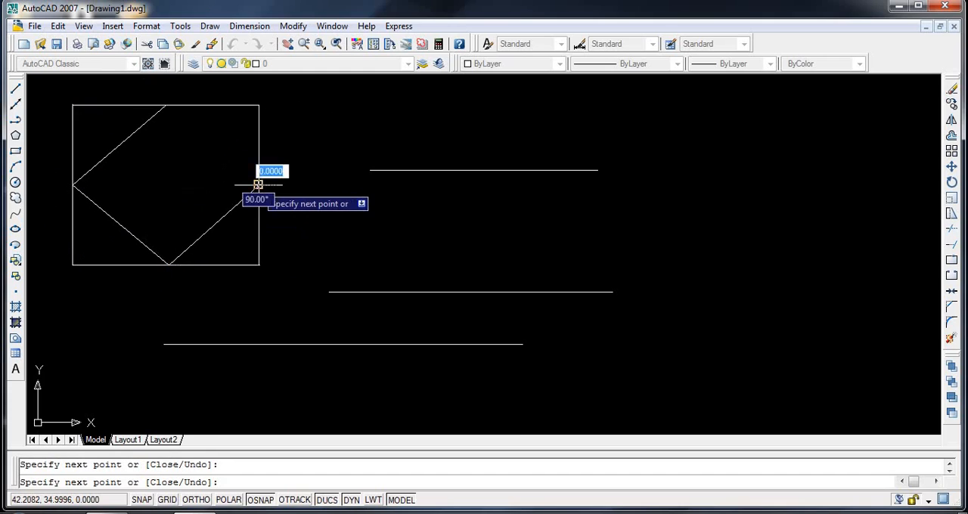
pyautogui.click(165, 105)
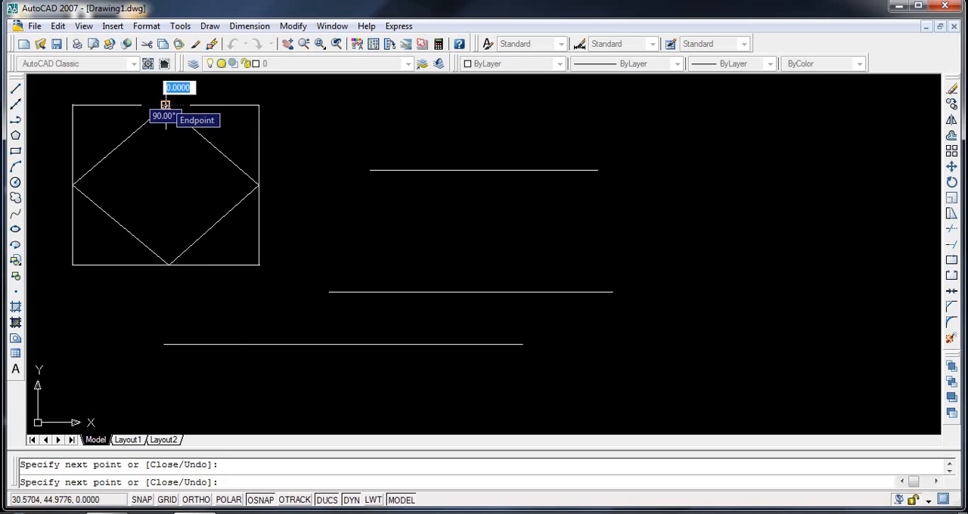
# - Turn off Object Snap and draw a triangle right of the rectangle, with a base about 21.5 units and right side about 16.8 units long
pyautogui.click(265, 504)
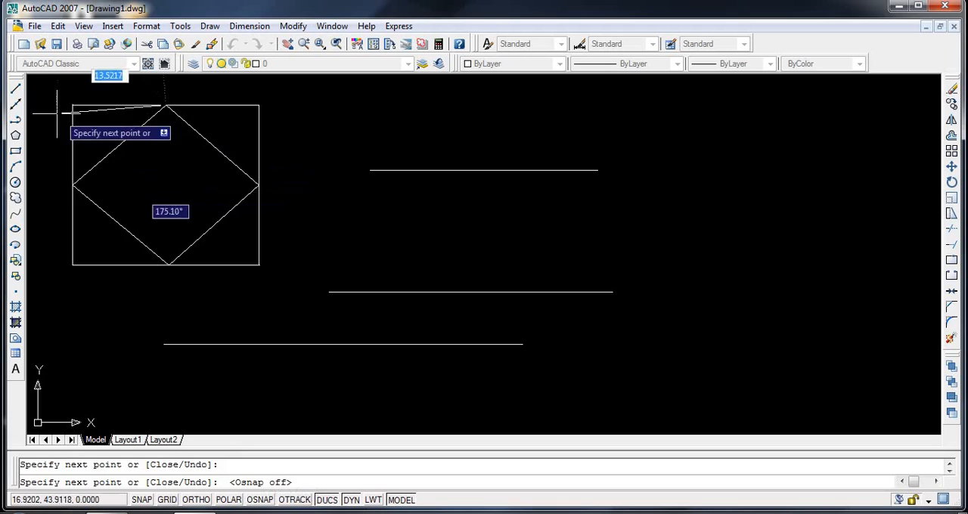
pyautogui.press('Escape')
pyautogui.click(15, 90)
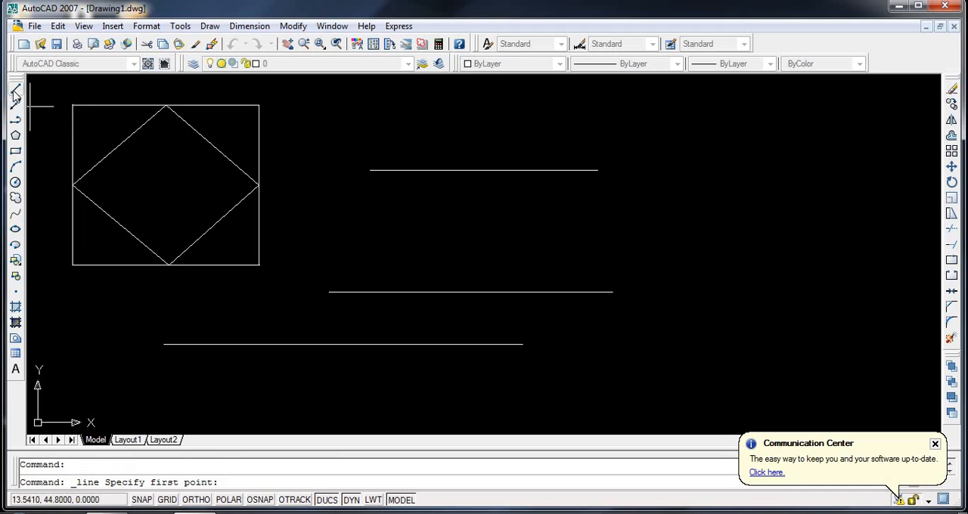
pyautogui.click(583, 243)
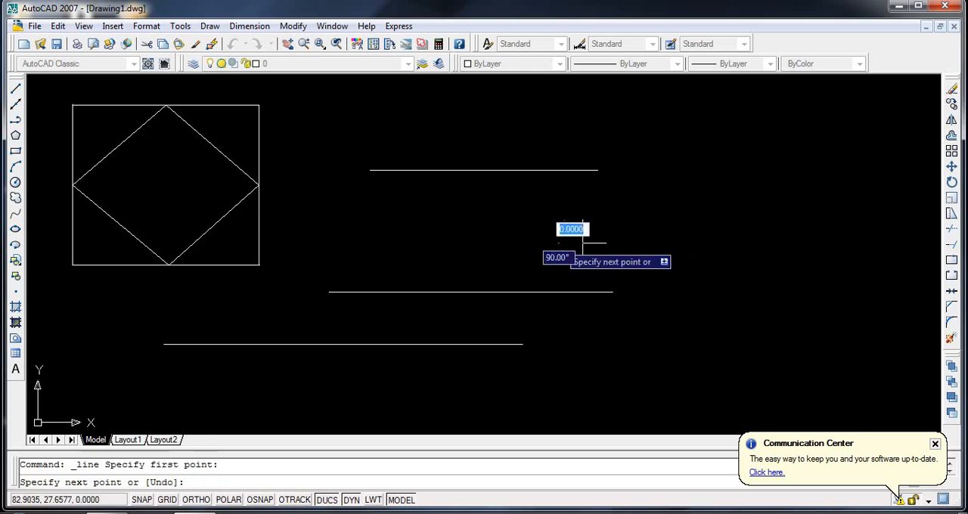
pyautogui.click(731, 242)
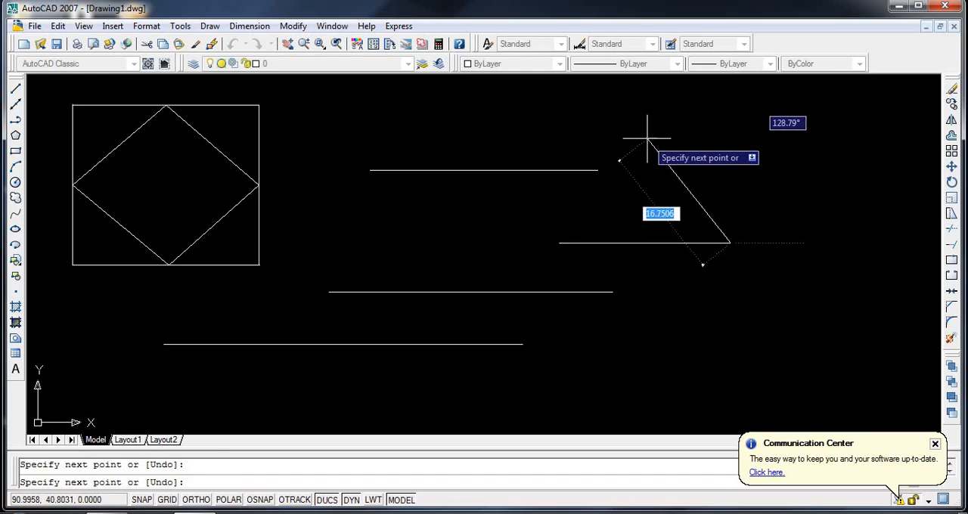
pyautogui.click(648, 139)
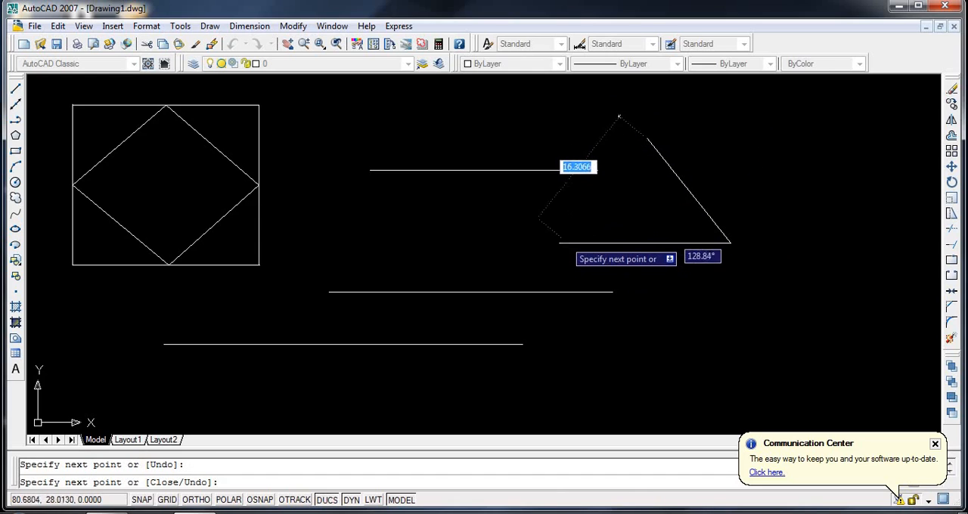
pyautogui.click(561, 242)
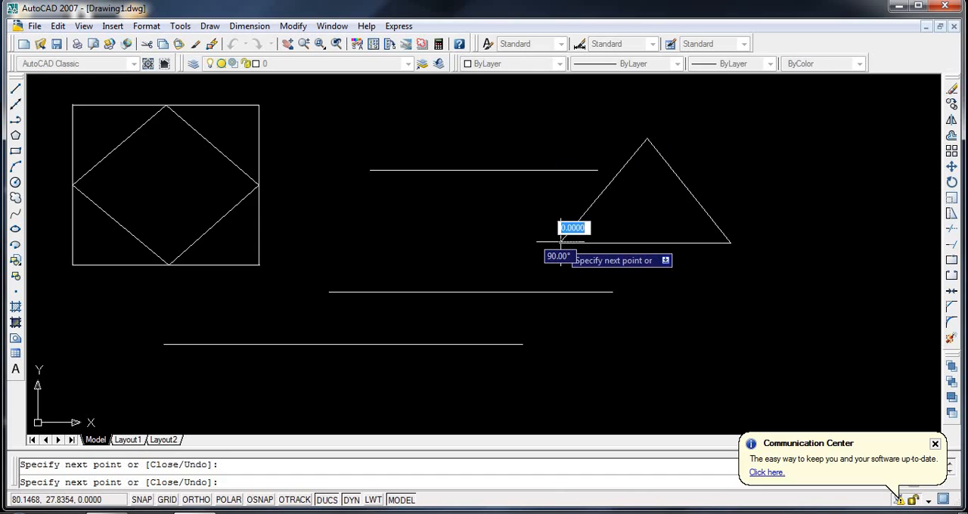
# - Draw a horizontal line about 18.9 units long just below the triangle's base, extending past its right corner
pyautogui.click(15, 88)
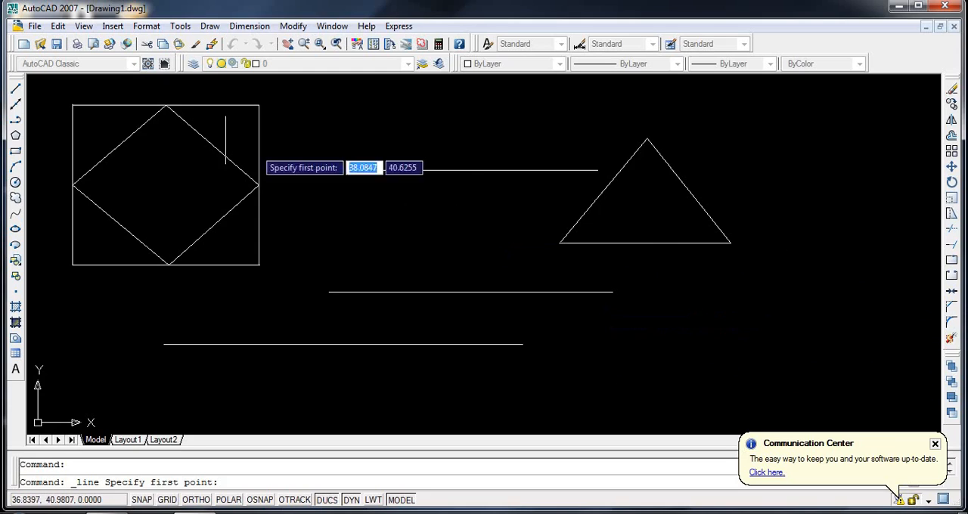
pyautogui.click(649, 278)
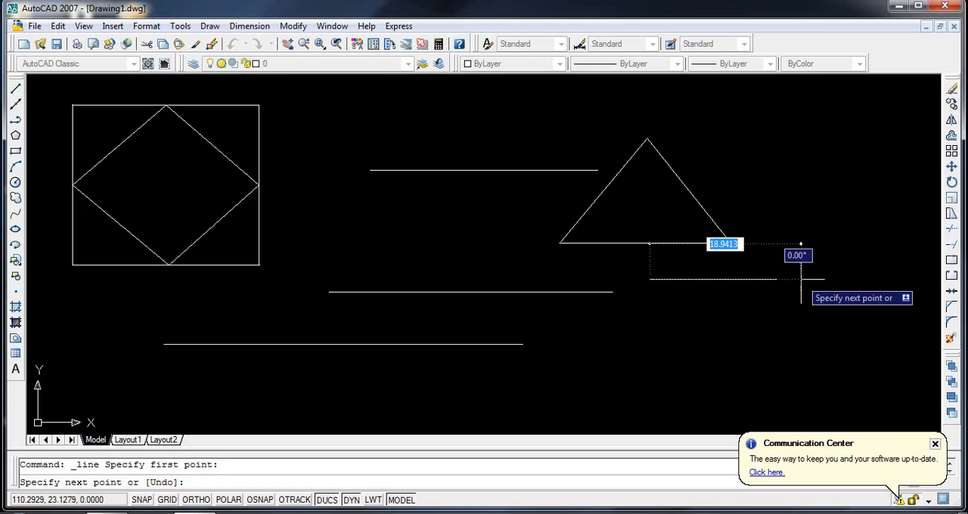
pyautogui.click(801, 279)
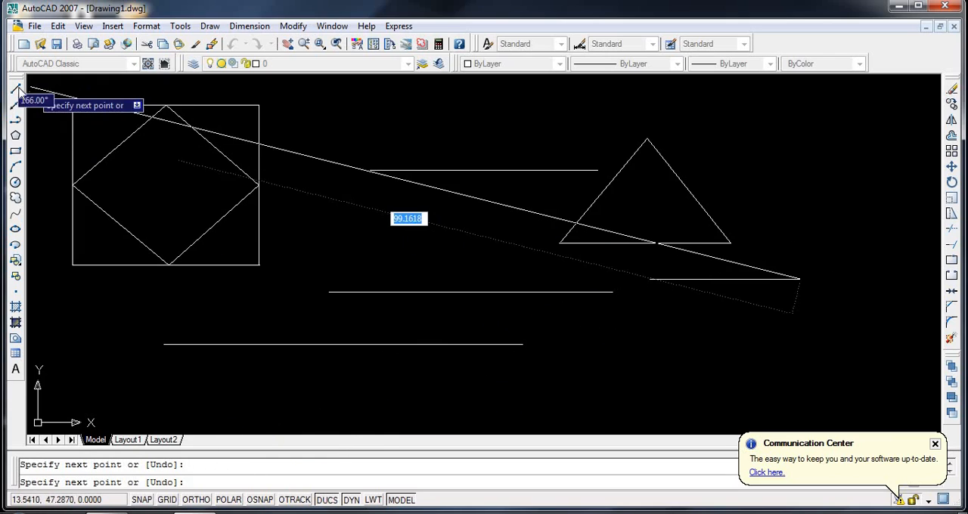
# - Turn on Polar Tracking and try starting a line from the right end of the short line below the triangle
pyautogui.click(15, 89)
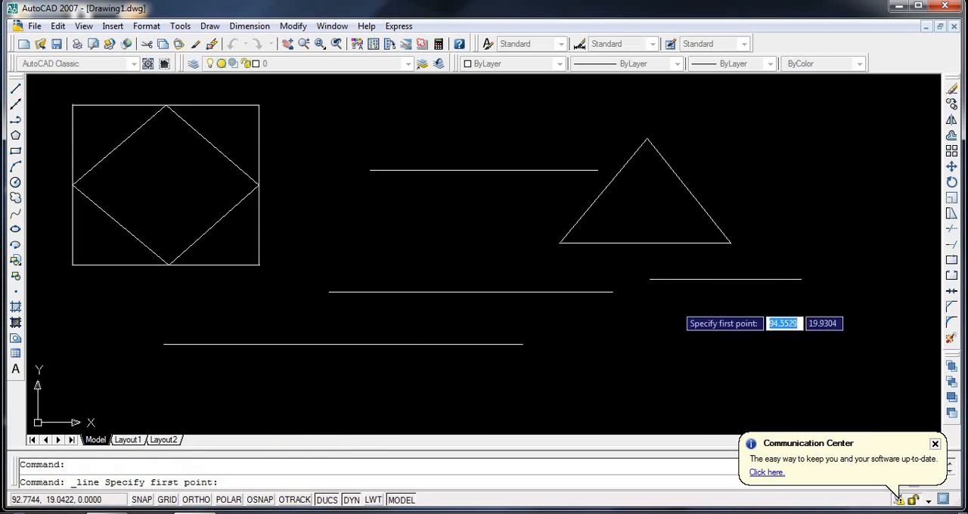
pyautogui.click(228, 500)
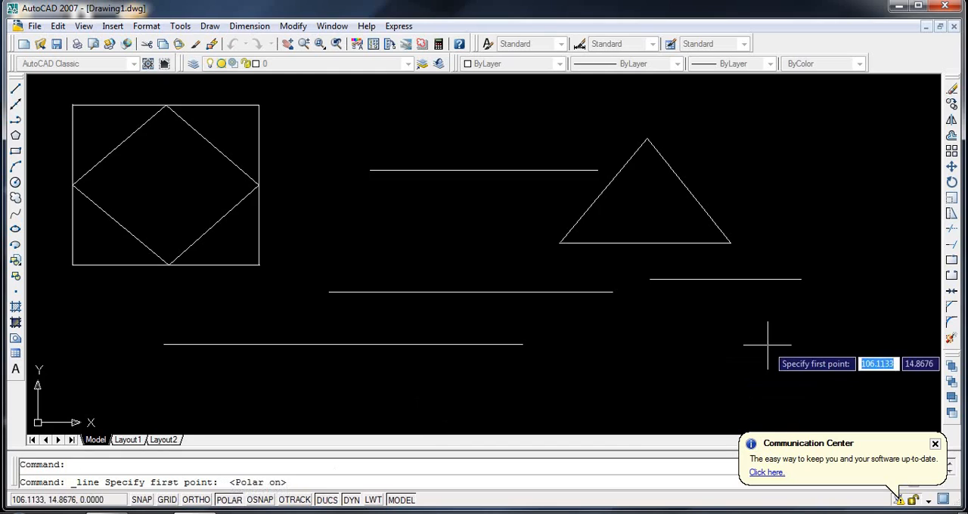
pyautogui.click(800, 279)
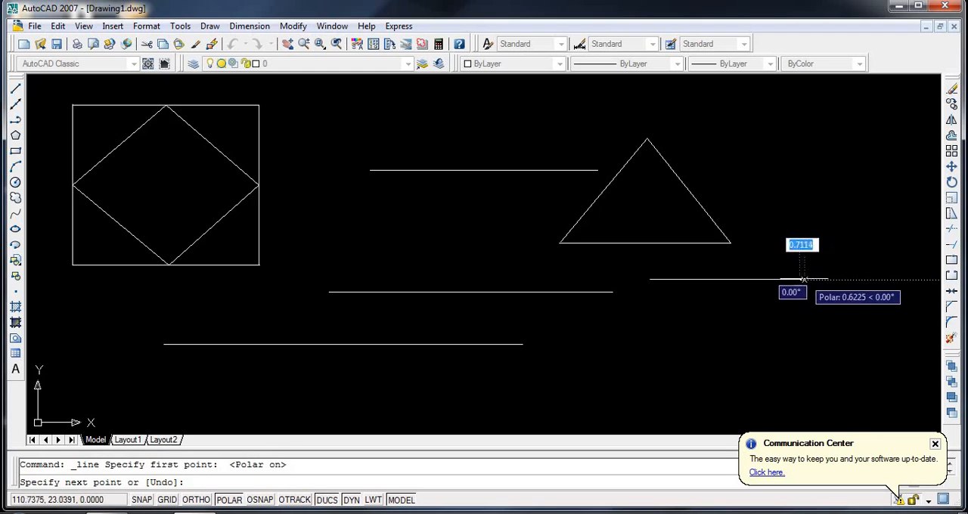
# - Turn on Ortho mode and draw a horizontal line about 28.8 units long below all the other lines
pyautogui.click(16, 89)
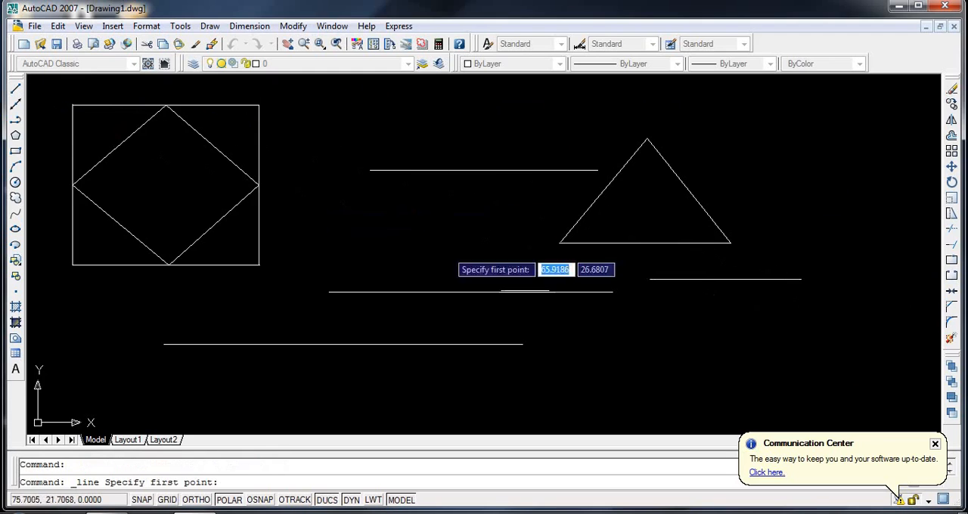
pyautogui.click(196, 500)
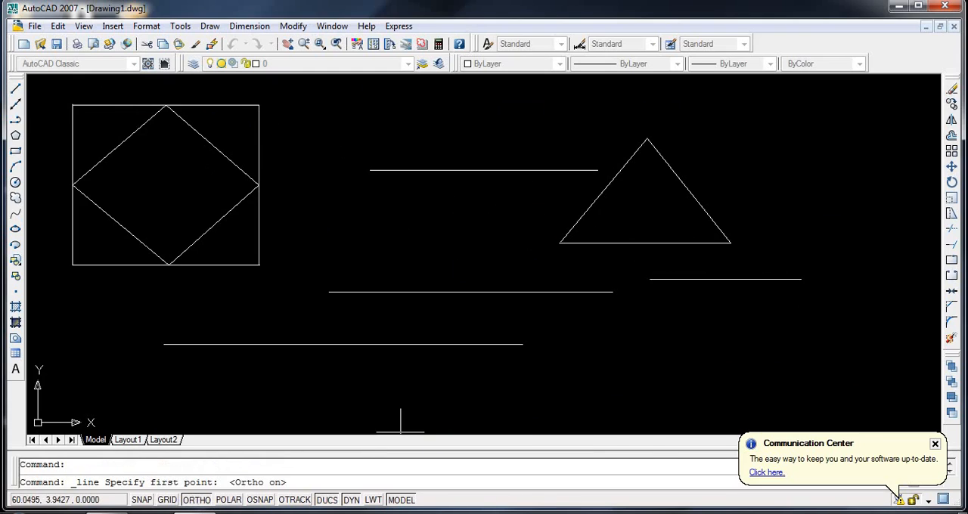
pyautogui.click(453, 385)
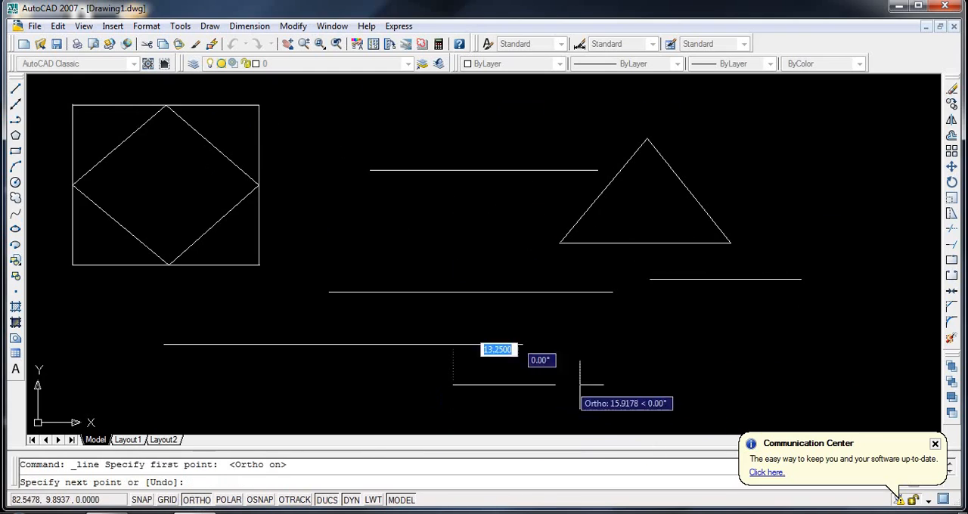
pyautogui.click(683, 385)
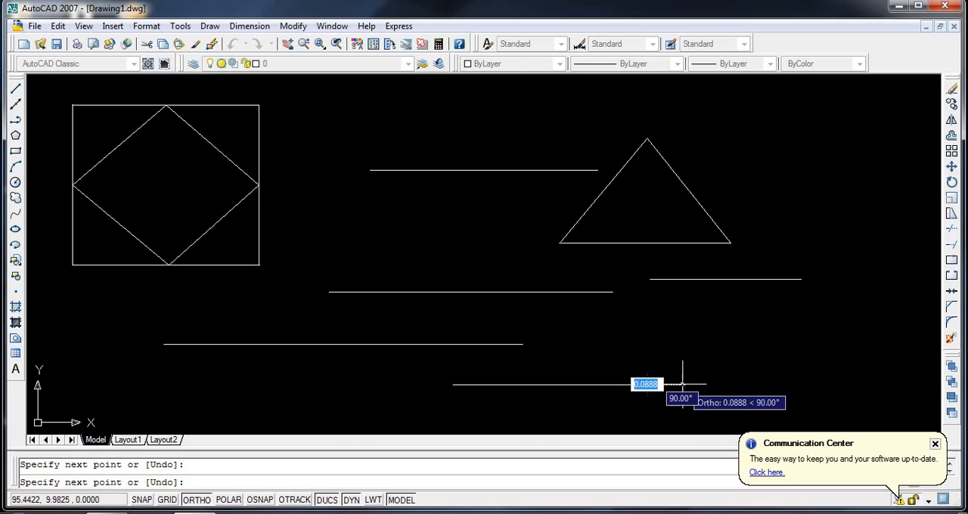
# - Continue from the lowest line's right end with a segment 50 units long at a 45° angle
pyautogui.click(682, 419)
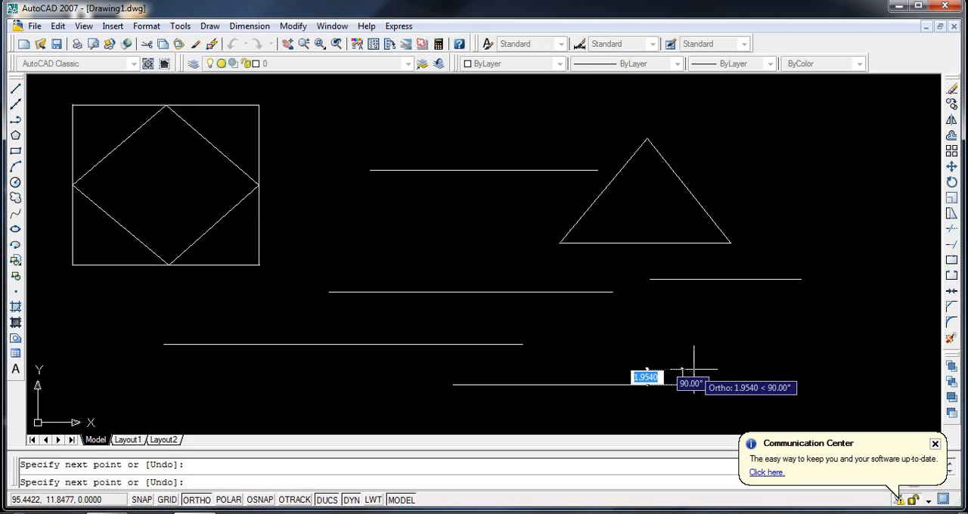
pyautogui.write('50')
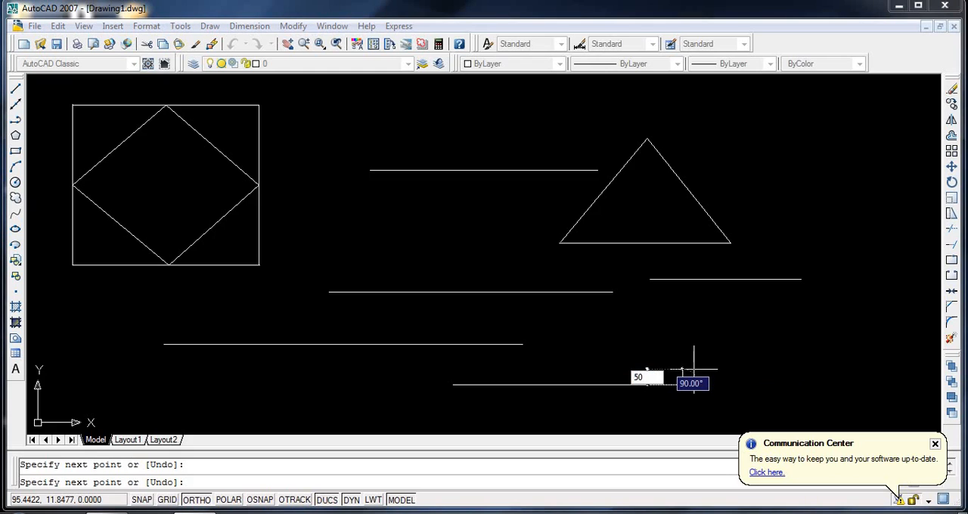
pyautogui.press('Tab')
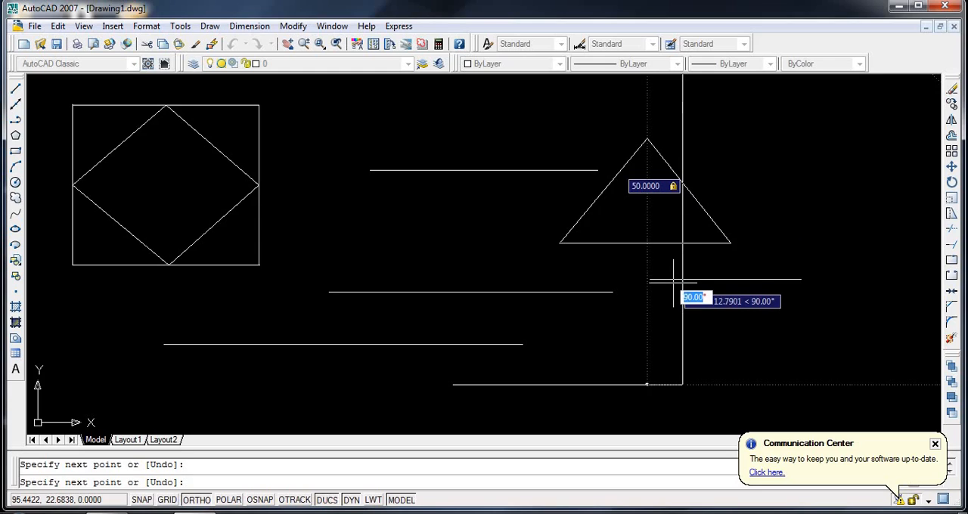
pyautogui.write('45')
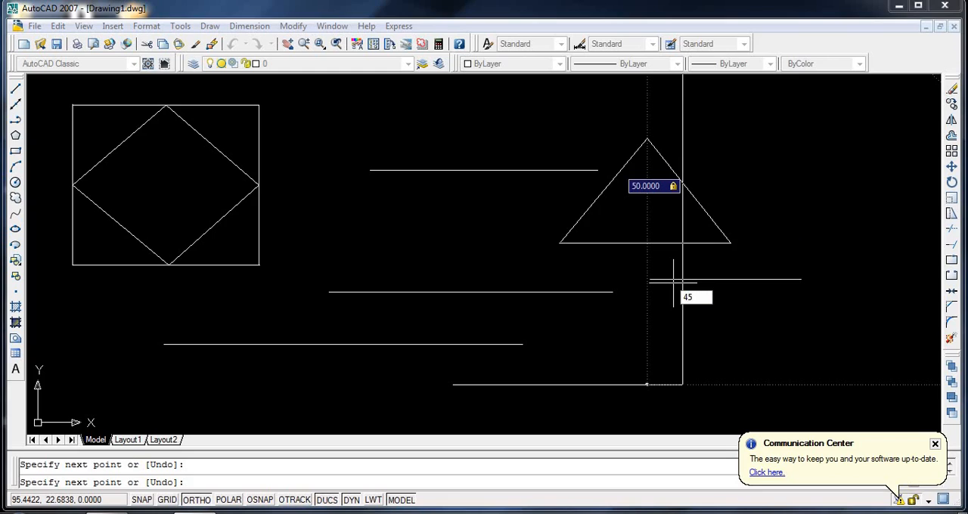
pyautogui.press('Return')
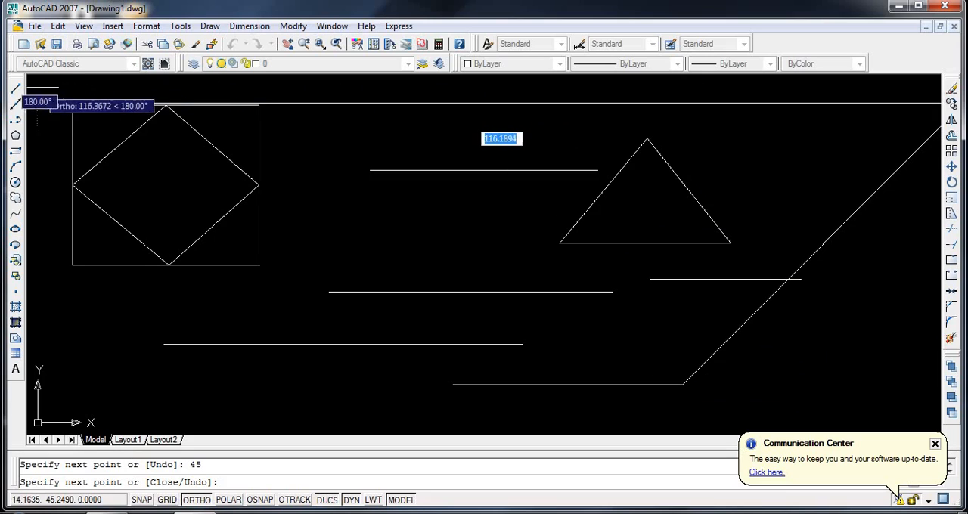
# - Draw a vertical line 30 units long upward from the right end of the lowest horizontal line
pyautogui.click(16, 88)
pyautogui.click(685, 384)
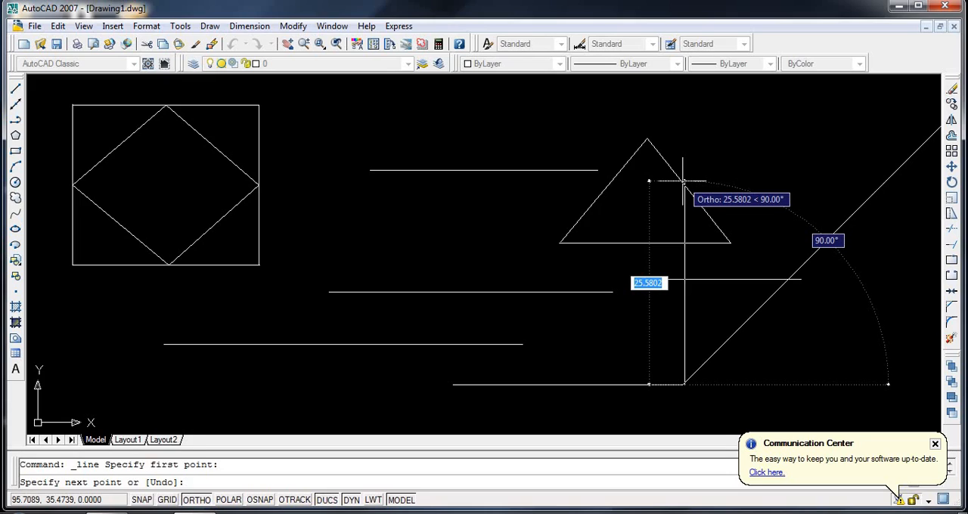
pyautogui.write('30')
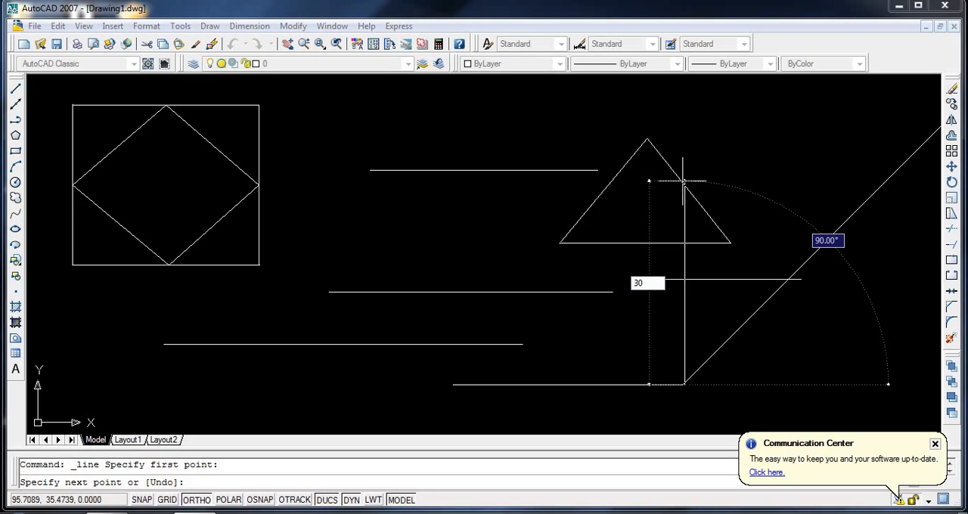
pyautogui.press('Return')
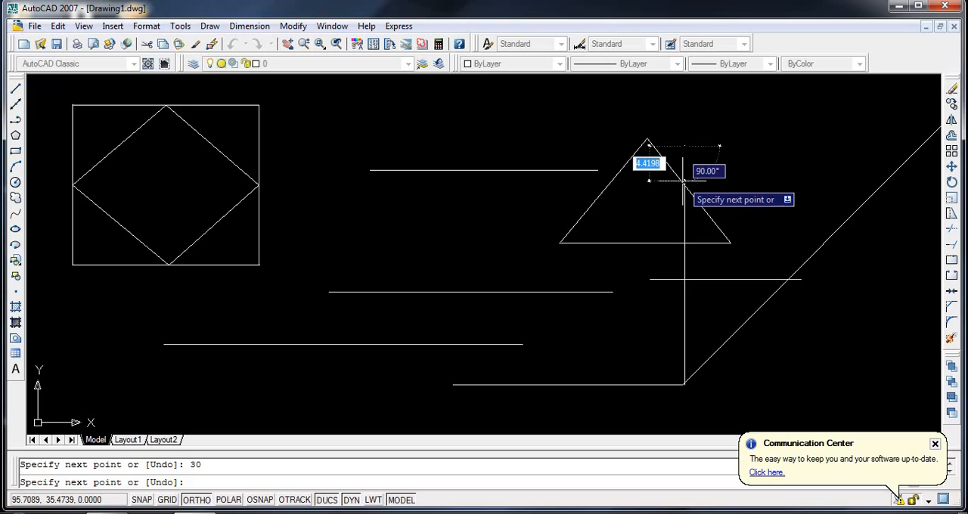
# - Continue from the vertical line's upper end with a segment 30 units long at an angle of 135°
pyautogui.write('34')
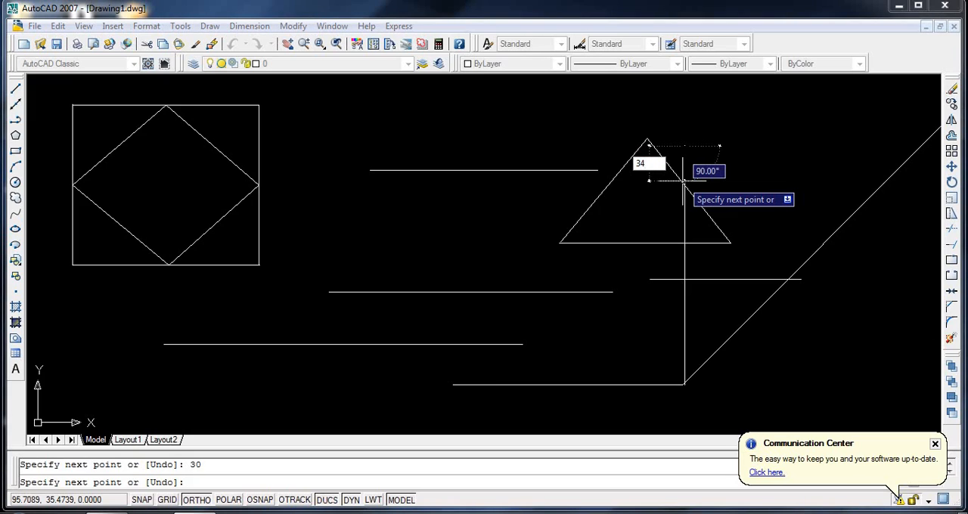
pyautogui.press('BackSpace')
pyautogui.press('BackSpace')
pyautogui.write('30')
pyautogui.press('Tab')
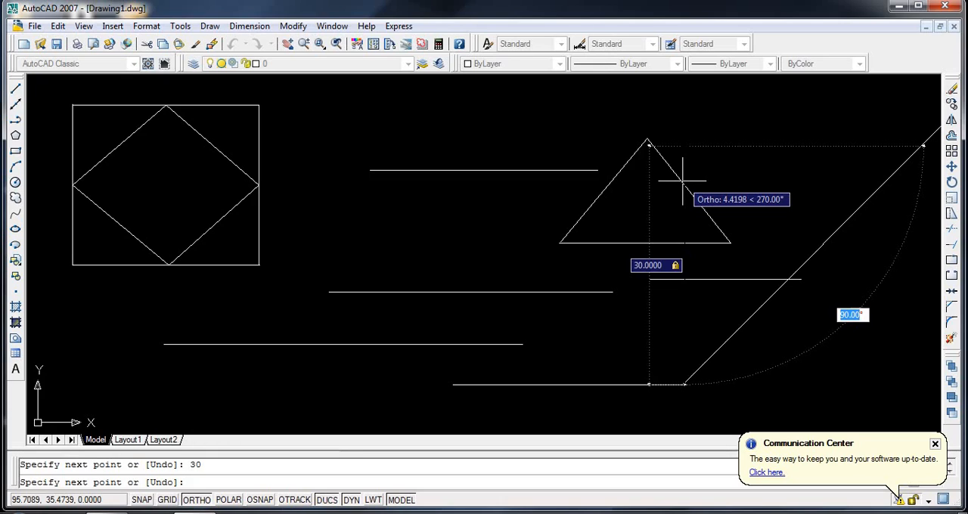
pyautogui.write('135')
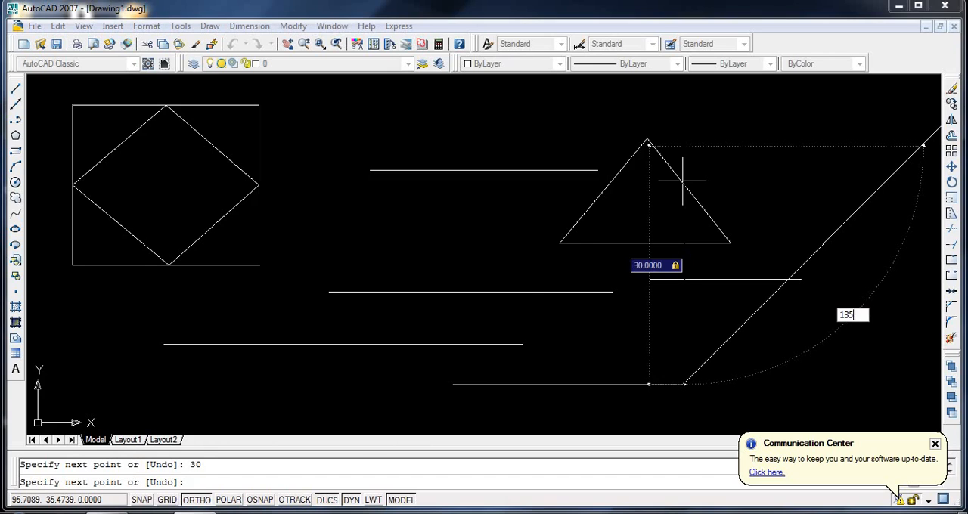
pyautogui.press('Return')
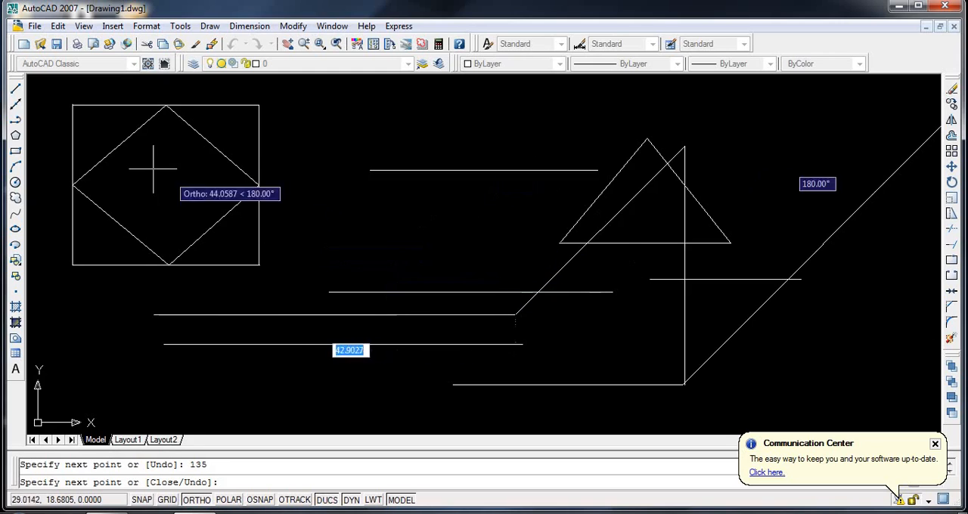
pyautogui.click(16, 90)
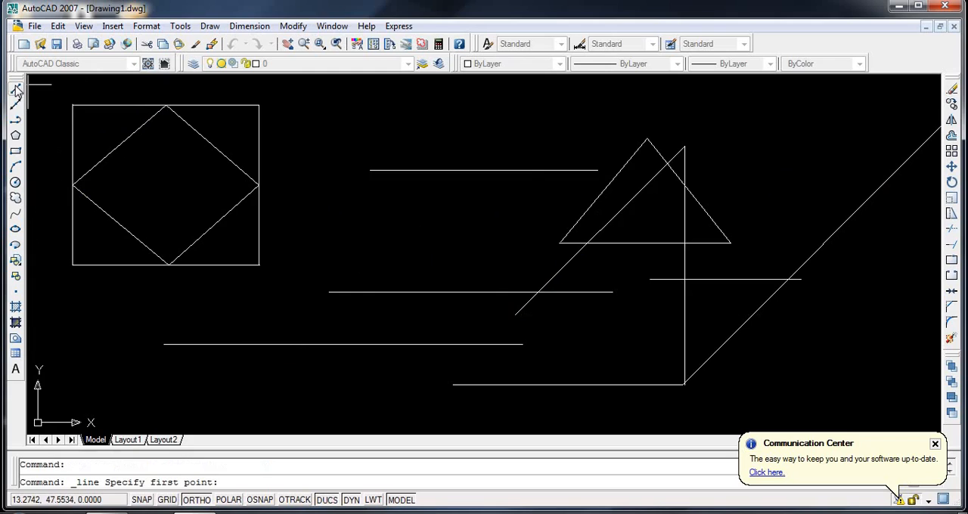
# - Erase the uppermost horizontal line between the square and the triangle
pyautogui.click(952, 92)
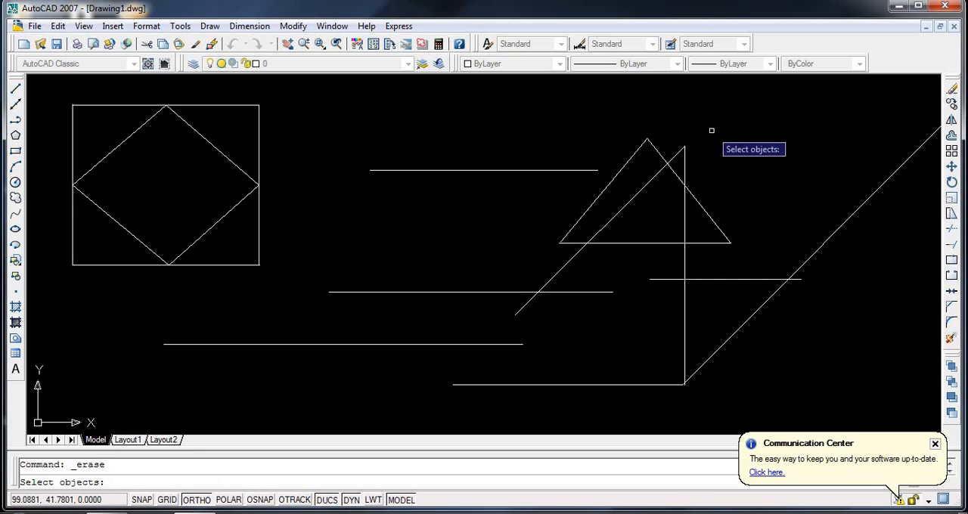
pyautogui.click(524, 170)
pyautogui.press('Return')
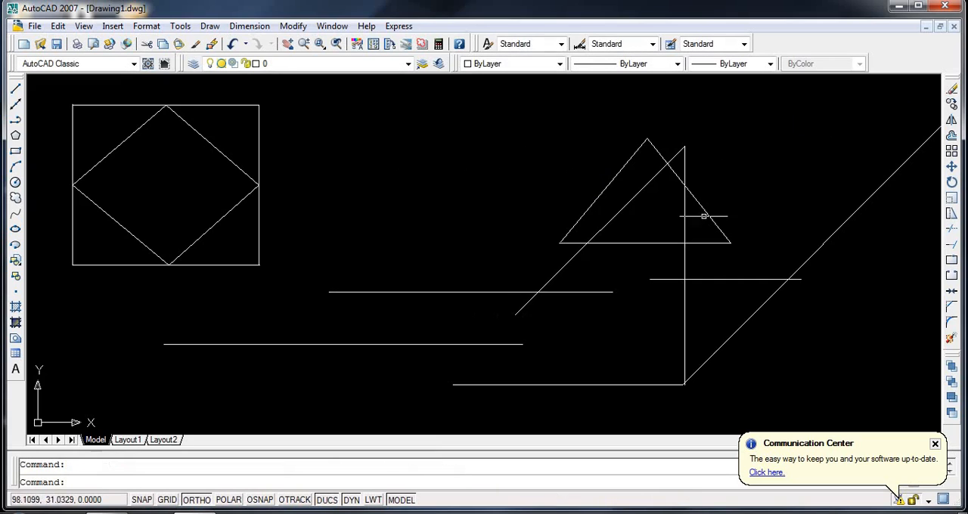
# - Erase the four remaining free horizontal lines, the vertical line and the slanted line crossing the triangle
pyautogui.click(952, 89)
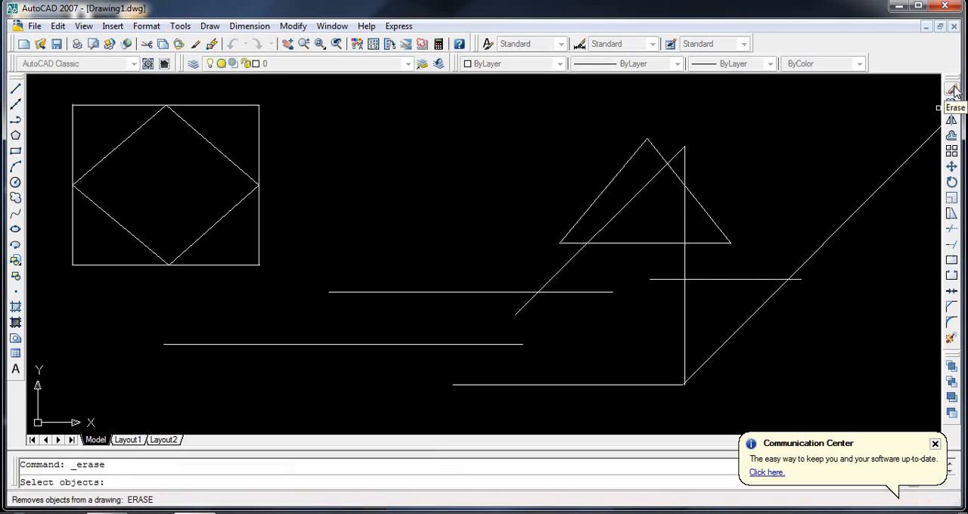
pyautogui.click(462, 292)
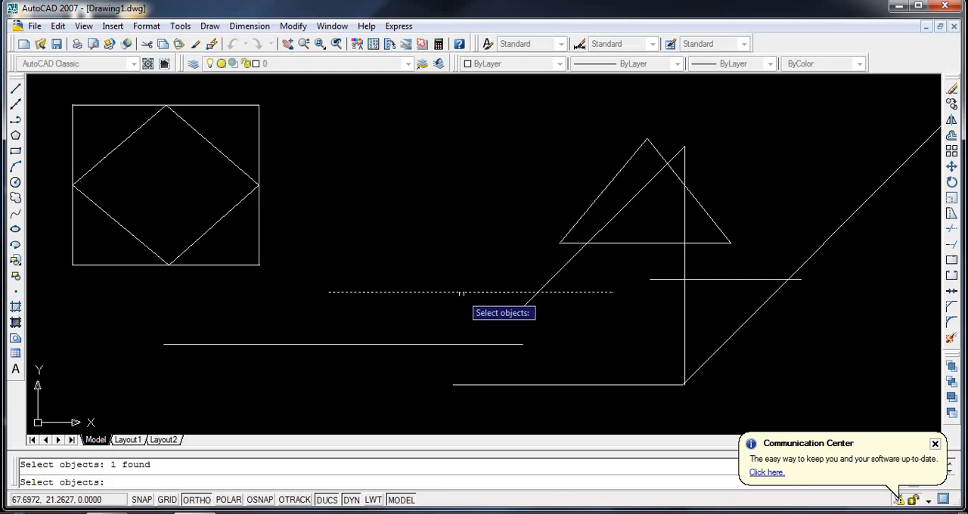
pyautogui.click(447, 350)
pyautogui.click(454, 352)
pyautogui.click(463, 345)
pyautogui.click(556, 384)
pyautogui.click(684, 354)
pyautogui.click(715, 279)
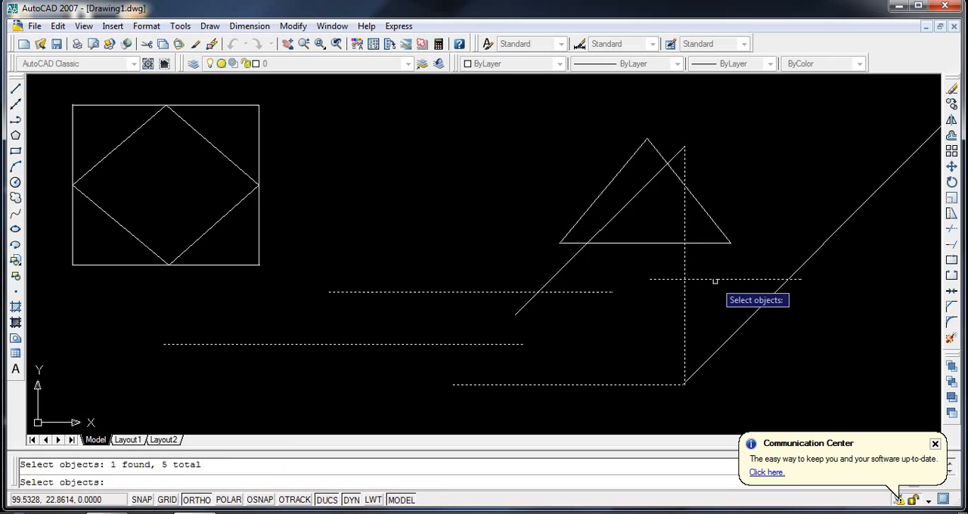
pyautogui.click(570, 261)
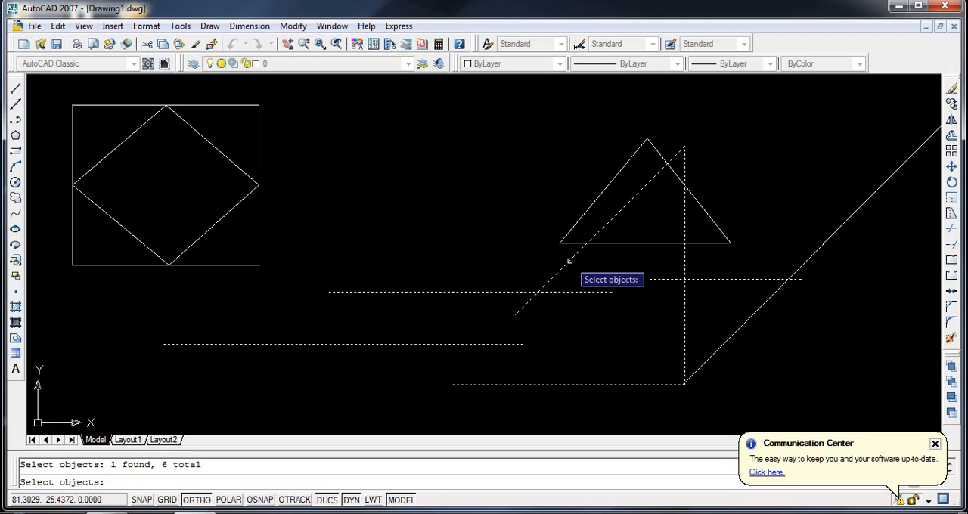
pyautogui.press('Return')
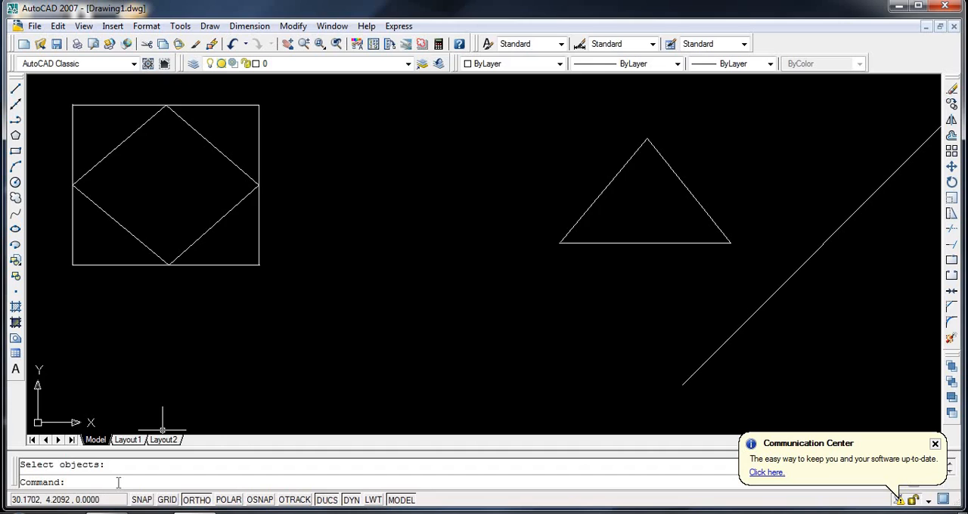
# - Toggle the command line window off and back on, dismissing the Communication Center notice in between
pyautogui.hotkey('ctrl', '9')
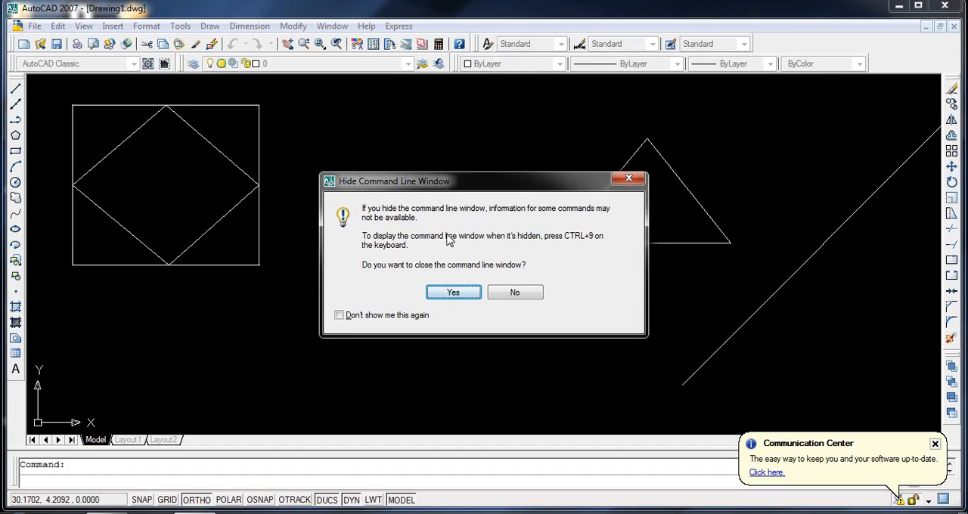
pyautogui.click(452, 293)
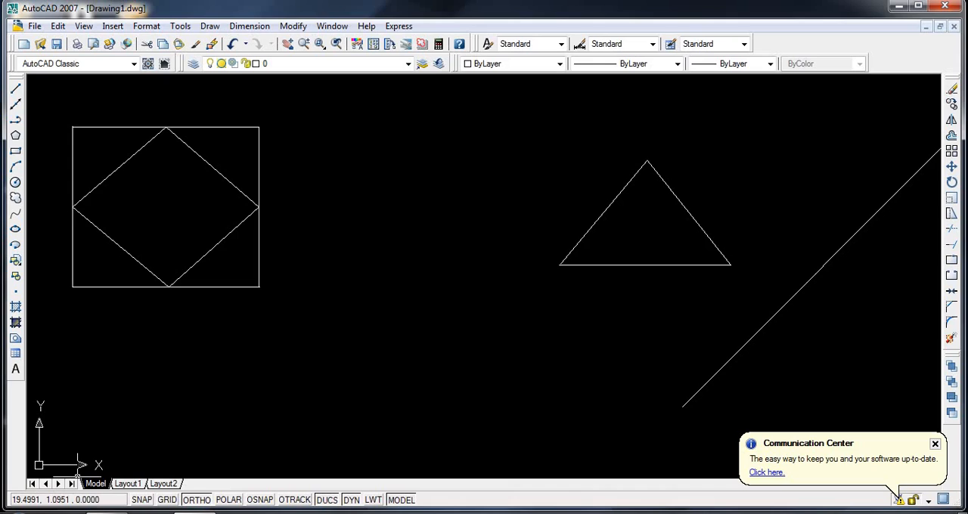
pyautogui.click(934, 443)
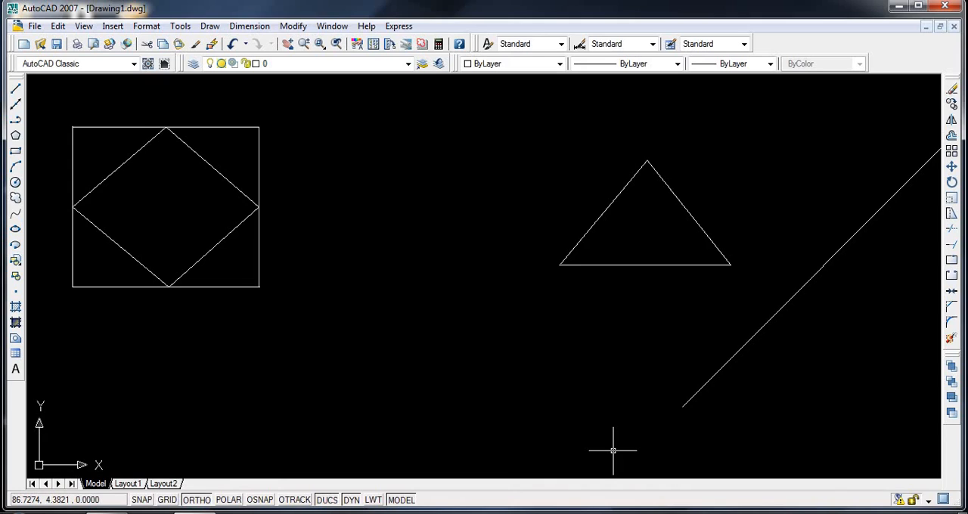
pyautogui.hotkey('ctrl', '9')
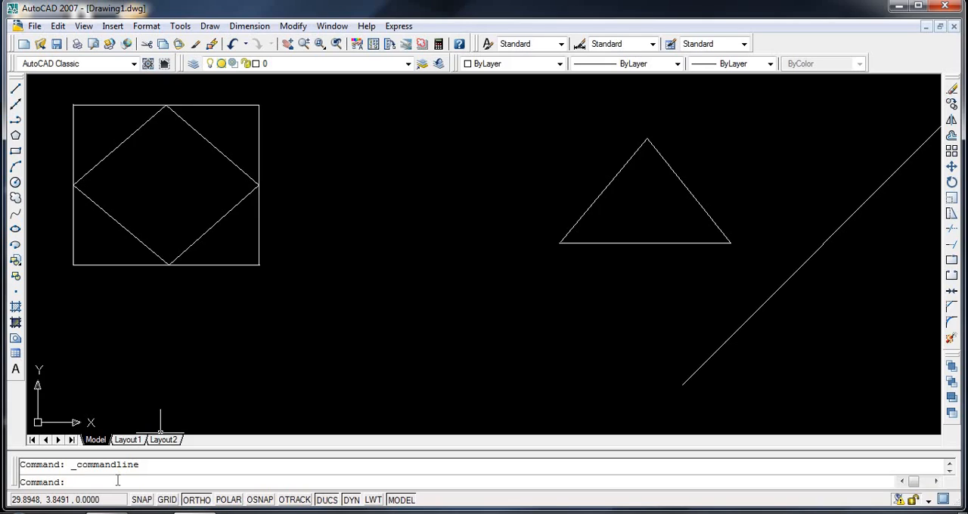
# - Load the acad customization file with the MENU command and close the Sheet Set Manager and Tool Palettes
pyautogui.write('menu')
pyautogui.press('Return')
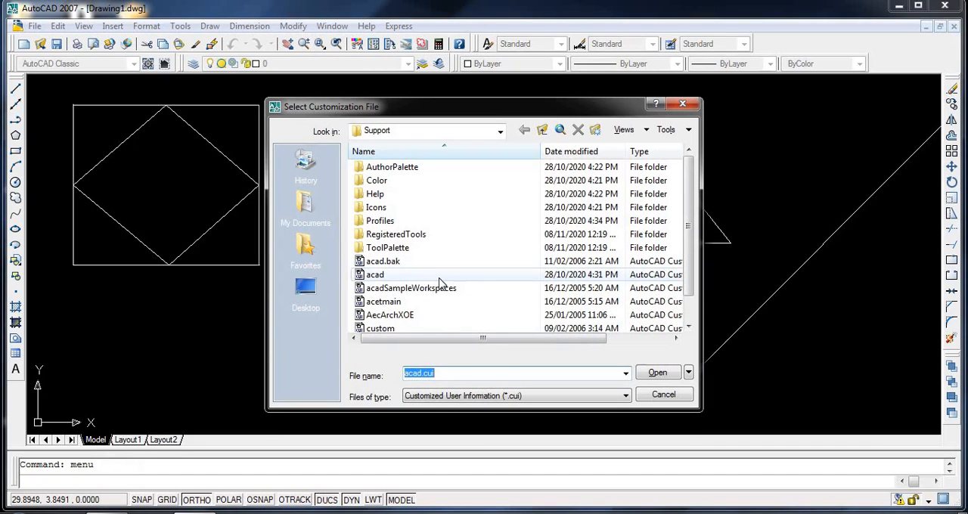
pyautogui.click(484, 275)
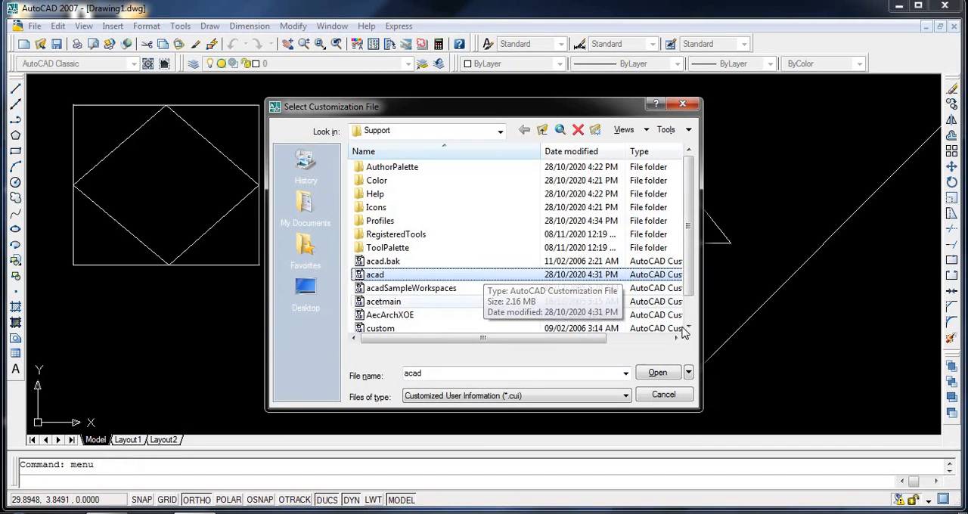
pyautogui.click(657, 373)
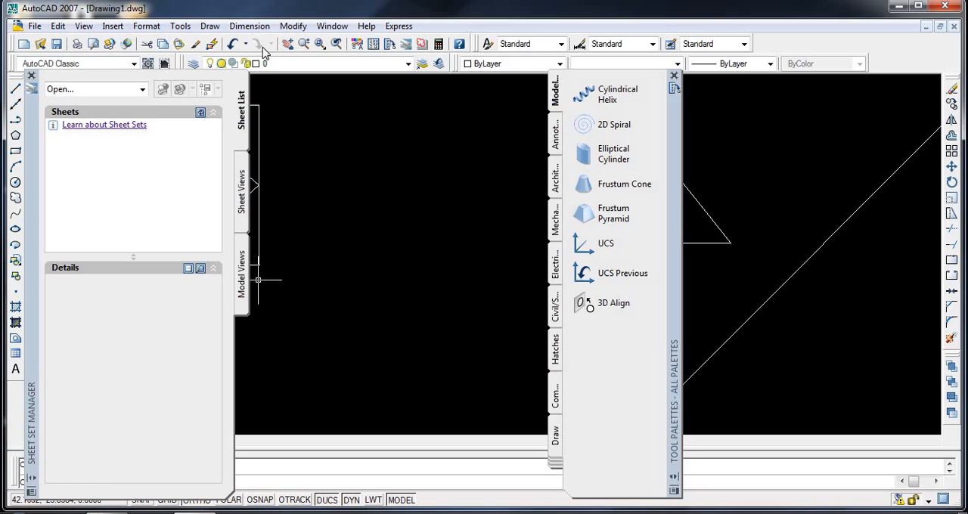
pyautogui.click(31, 76)
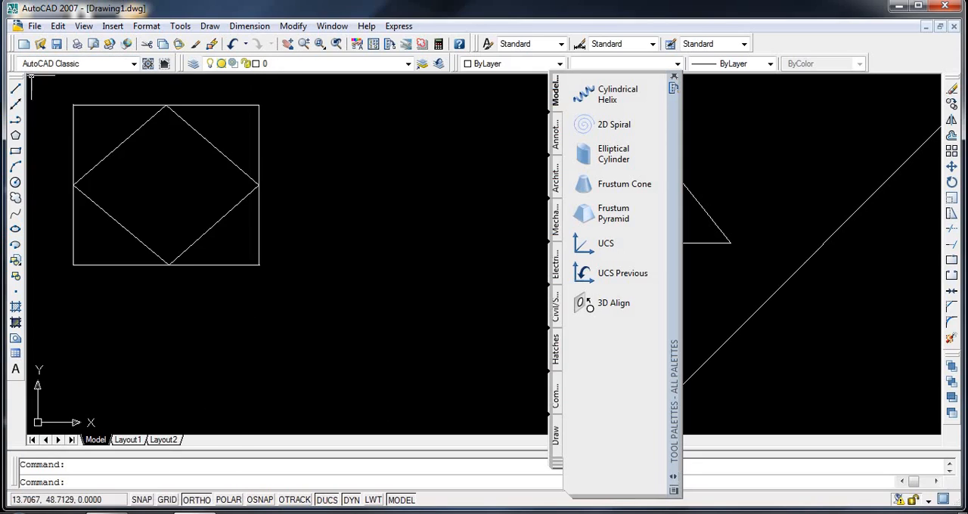
pyautogui.click(674, 76)
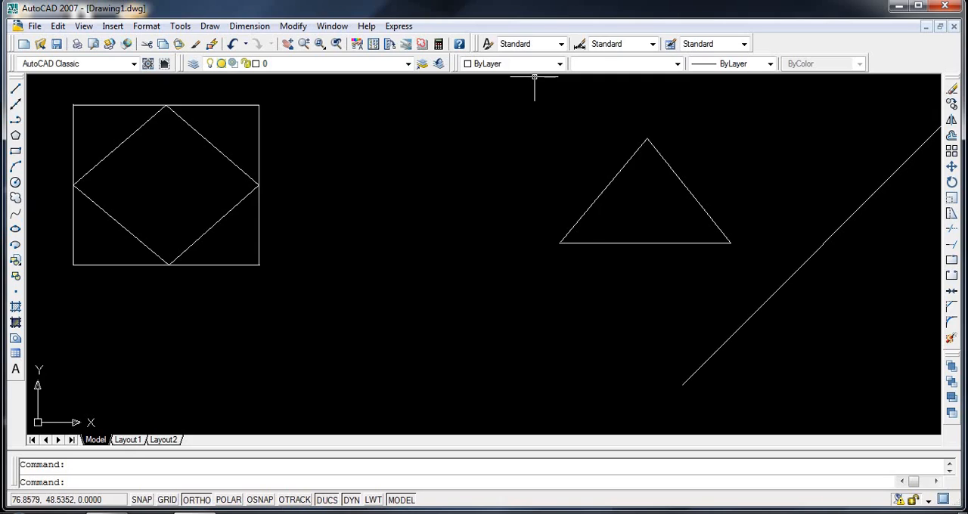
# - Draw a horizontal line about 18 units long between the square and the triangle
pyautogui.click(16, 88)
pyautogui.click(266, 235)
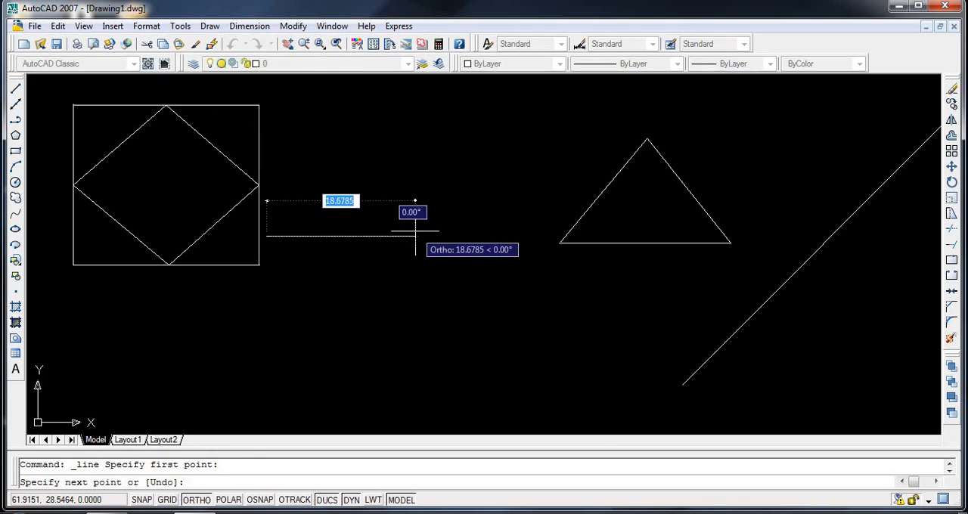
pyautogui.click(411, 185)
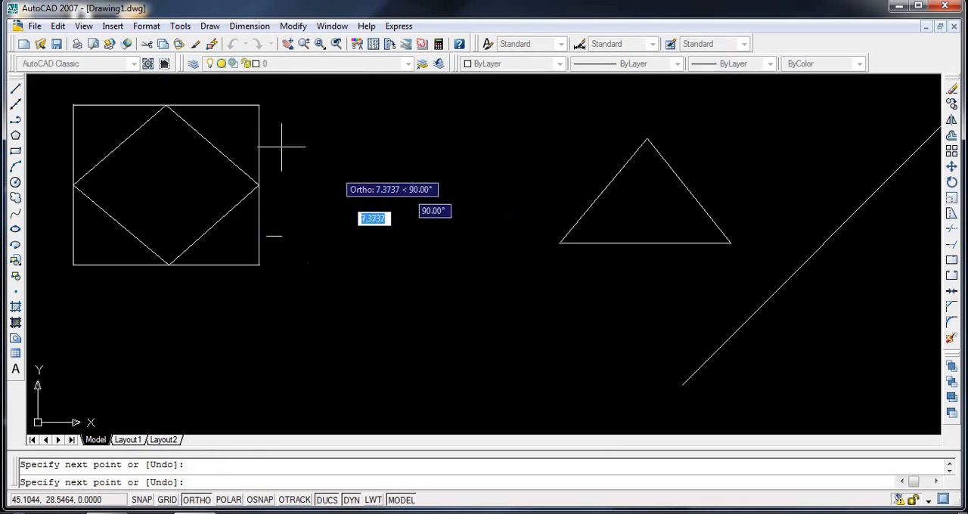
pyautogui.click(17, 89)
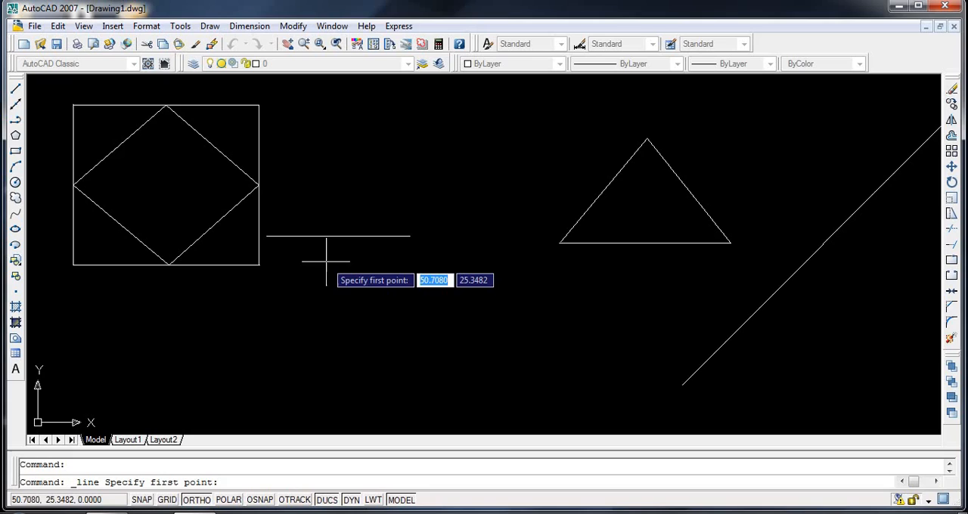